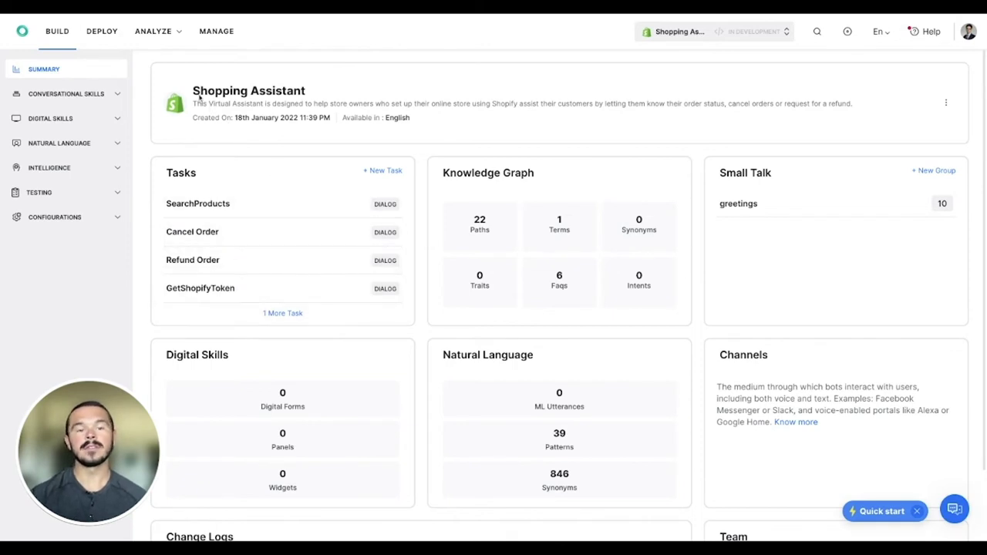
Open the Dialog Tasks list under Conversational Skills
{"action": "mouse_move", "coordinate": [193, 91]}
{"action": "left_mouse_down"}
{"action": "mouse_move", "coordinate": [302, 91]}
{"action": "mouse_move", "coordinate": [196, 92]}
{"action": "left_mouse_up"}
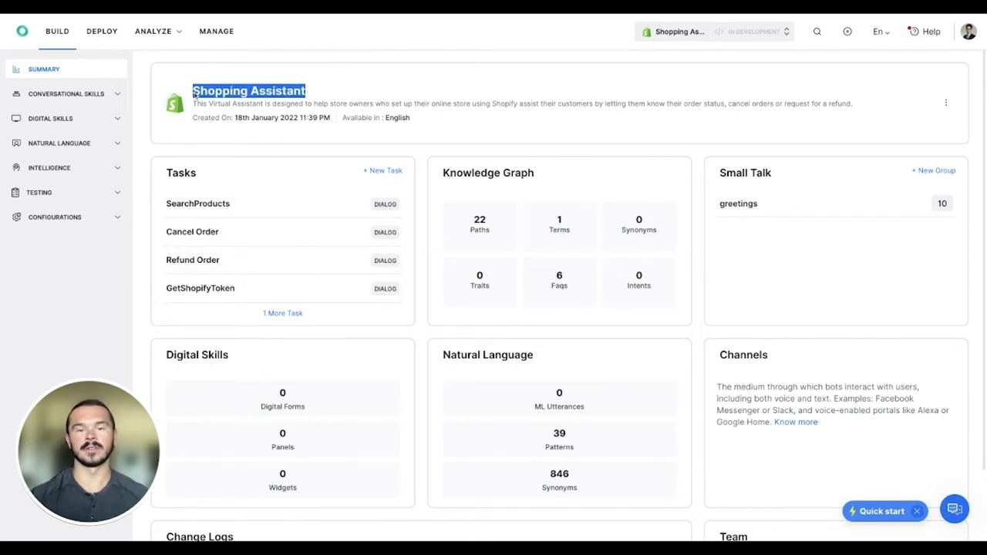
{"action": "left_click", "coordinate": [329, 96]}
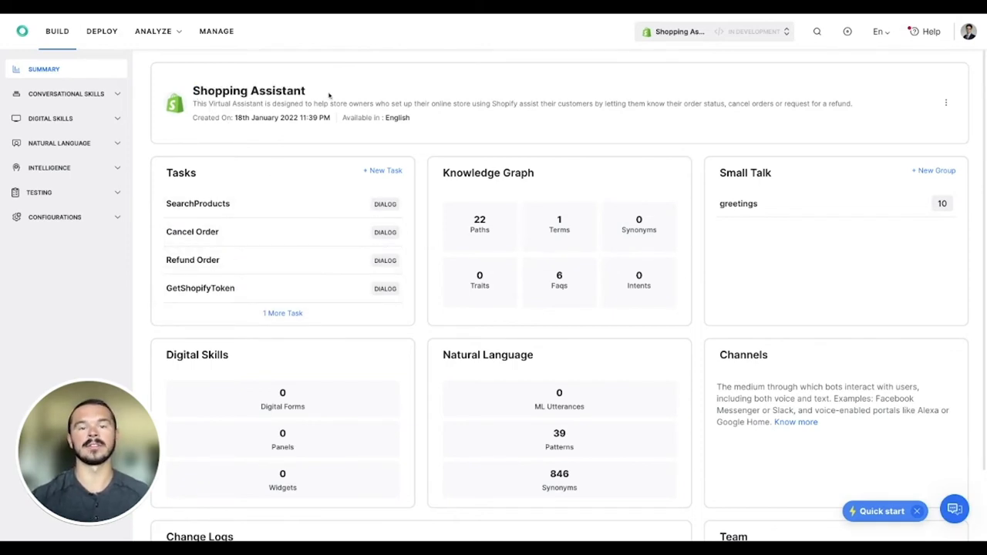
{"action": "left_click", "coordinate": [115, 95]}
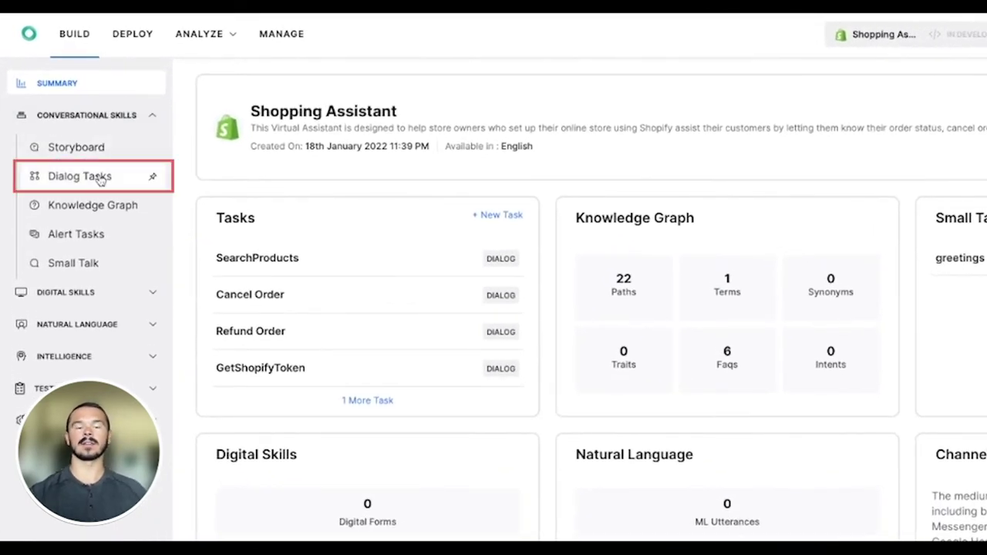
{"action": "left_click", "coordinate": [100, 178]}
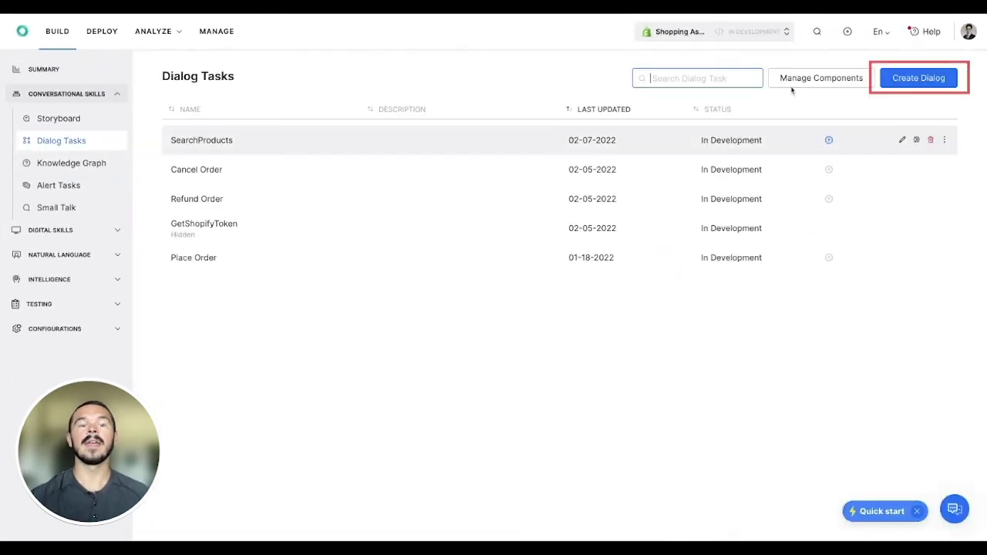
Create a new dialog with the intent name 'Check Order Status' and proceed
{"action": "left_click", "coordinate": [918, 80]}
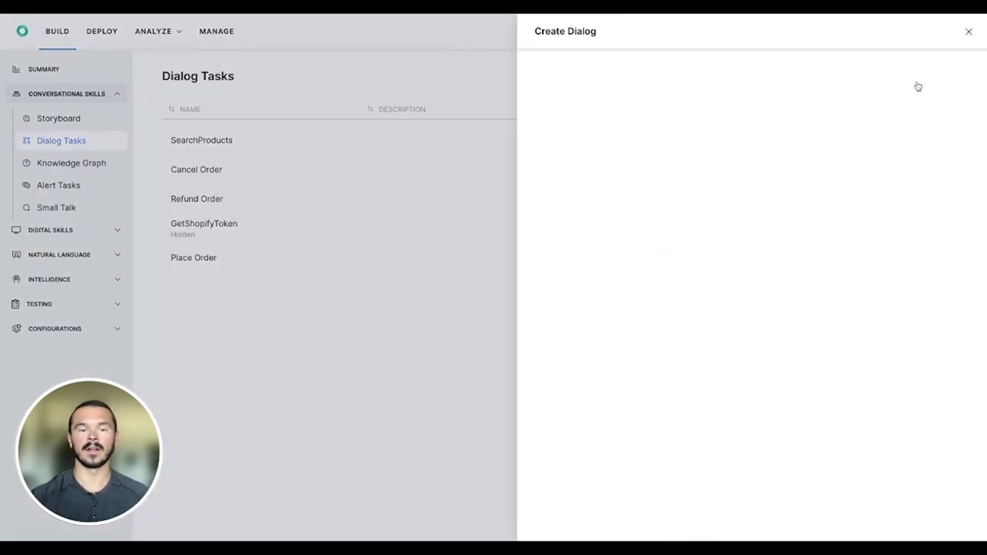
{"action": "left_click", "coordinate": [688, 90]}
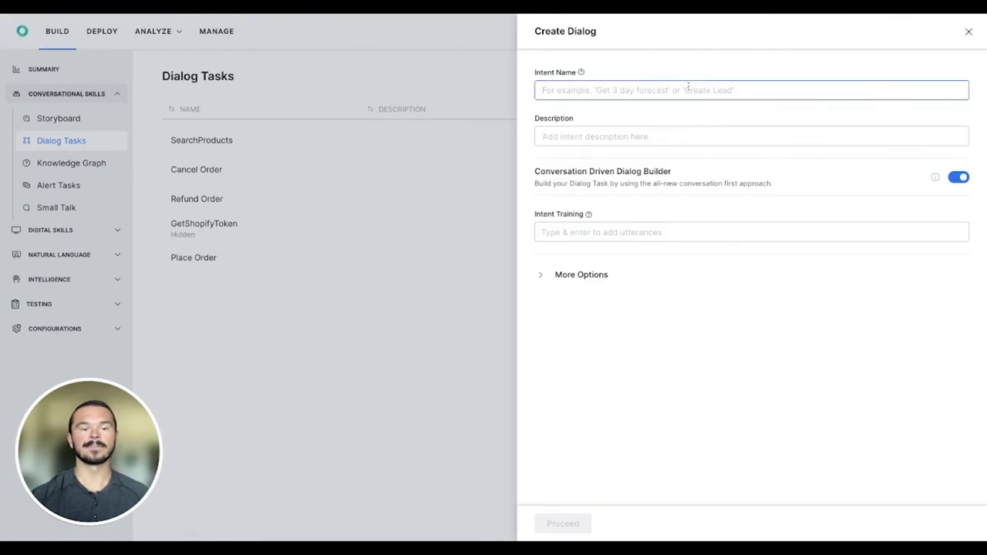
{"action": "type", "text": "Check Order Status"}
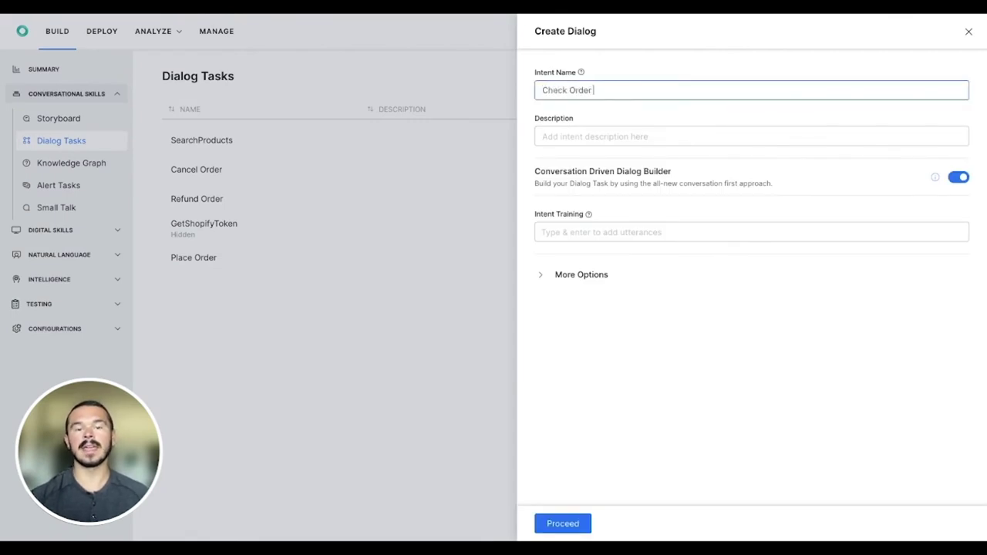
{"action": "left_click", "coordinate": [969, 191]}
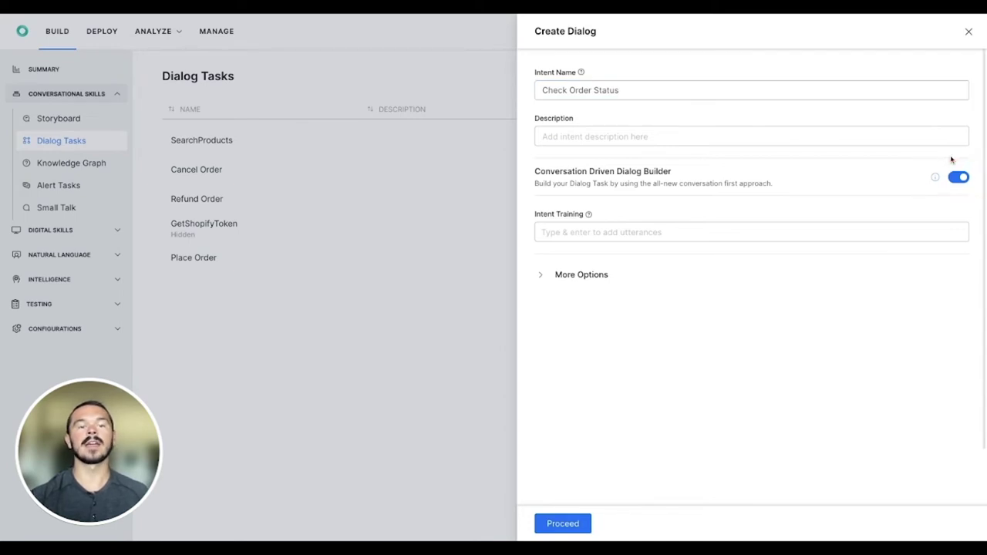
{"action": "left_click", "coordinate": [562, 524]}
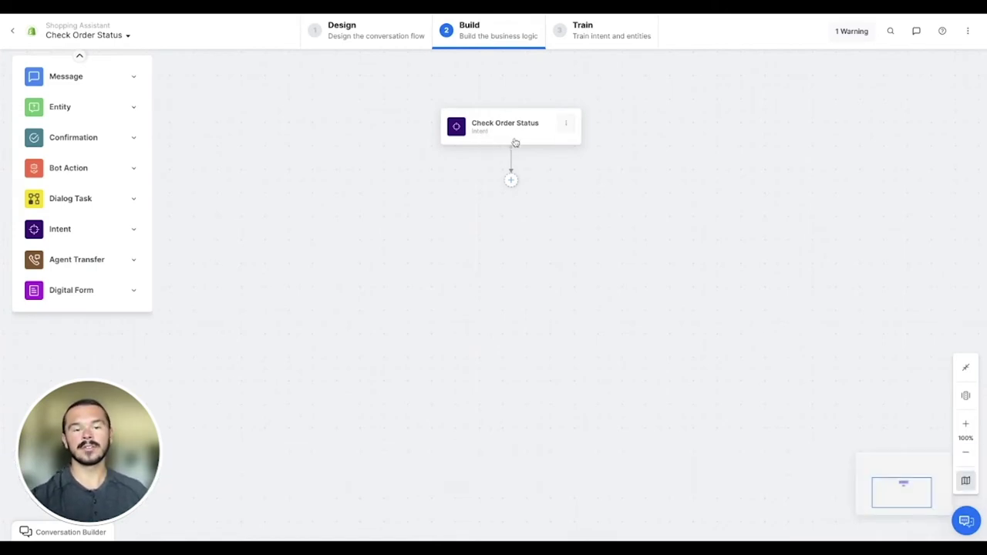
Open the Conversation Builder panel beside the Check Order Status flow
{"action": "left_click", "coordinate": [55, 532]}
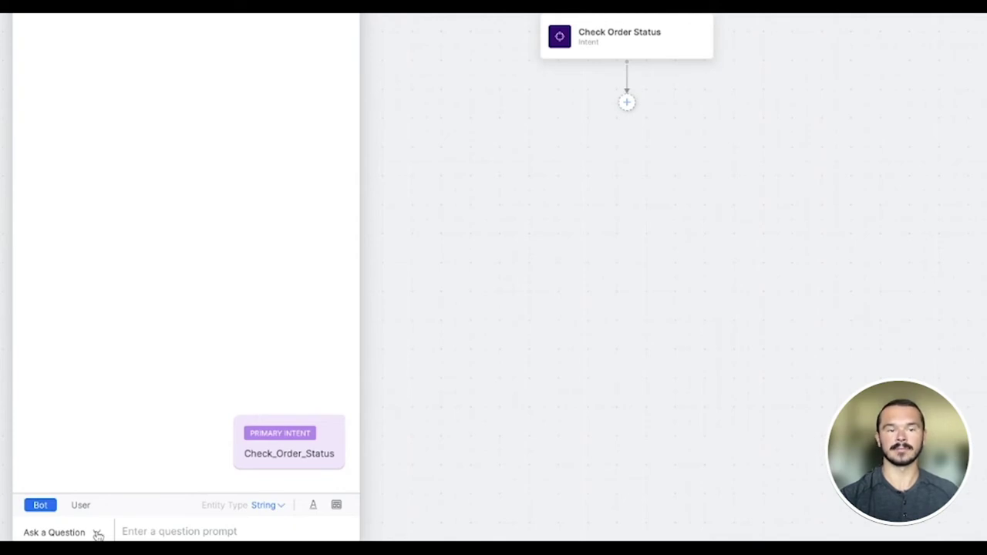
Add an Inform the User message: 'Sure, I can help you check your order status.'
{"action": "left_click", "coordinate": [96, 532]}
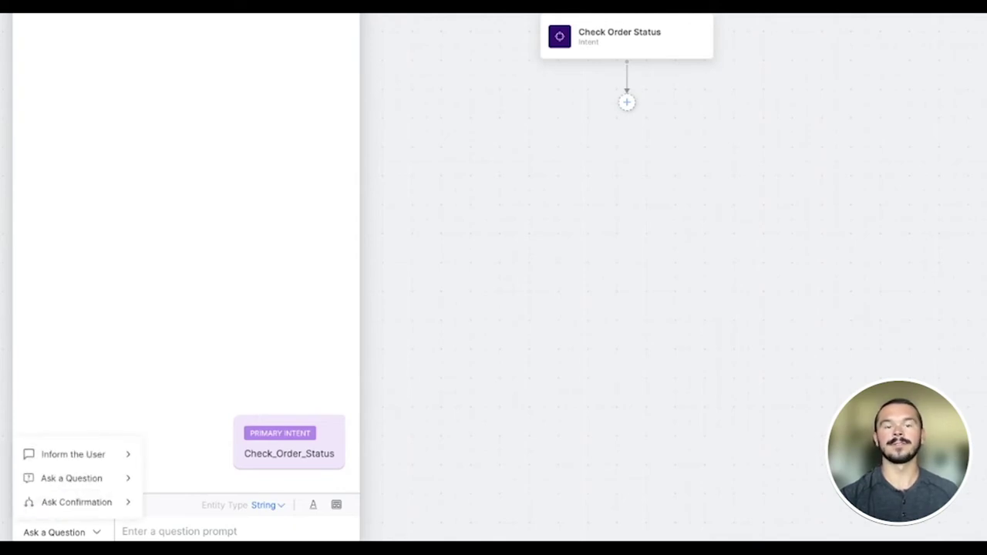
{"action": "mouse_move", "coordinate": [88, 457]}
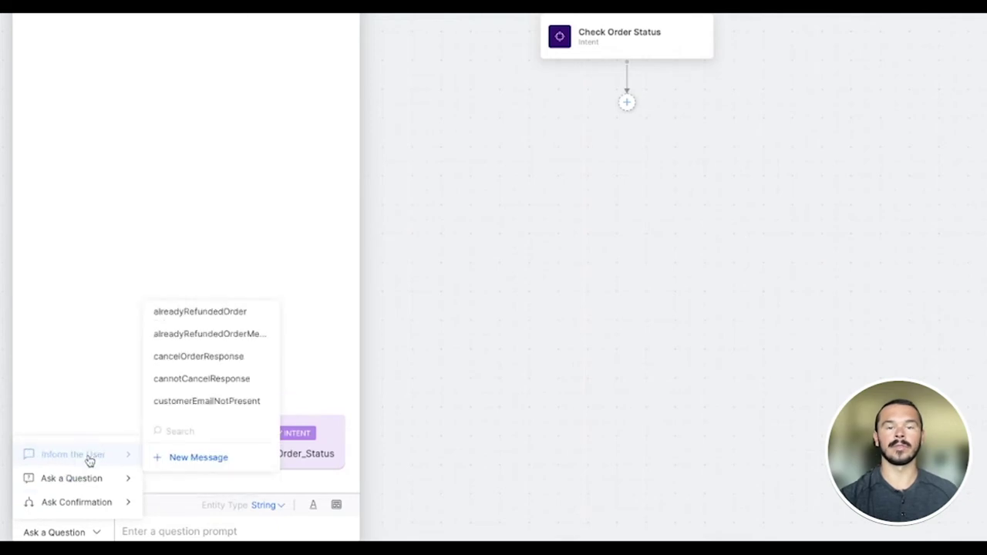
{"action": "left_click", "coordinate": [185, 459]}
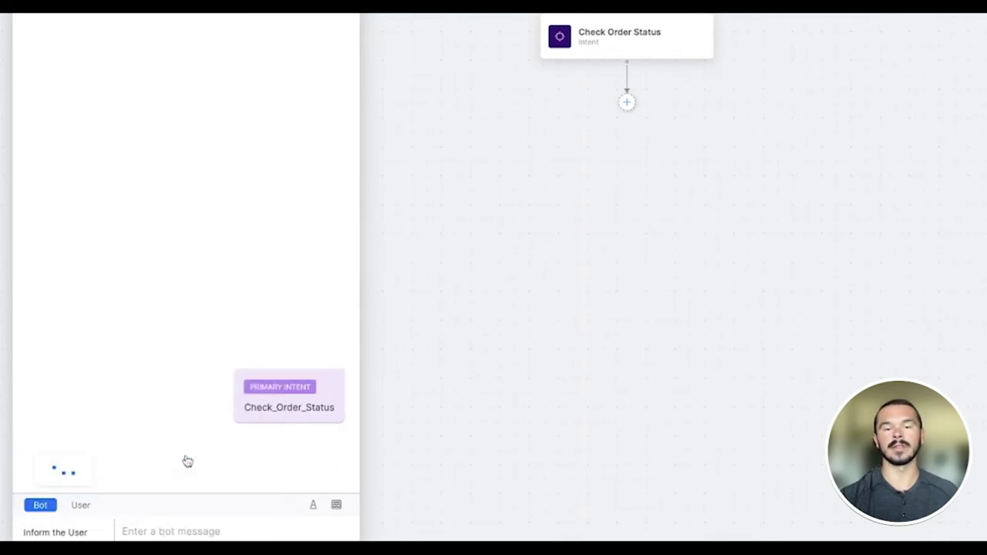
{"action": "left_click", "coordinate": [160, 531]}
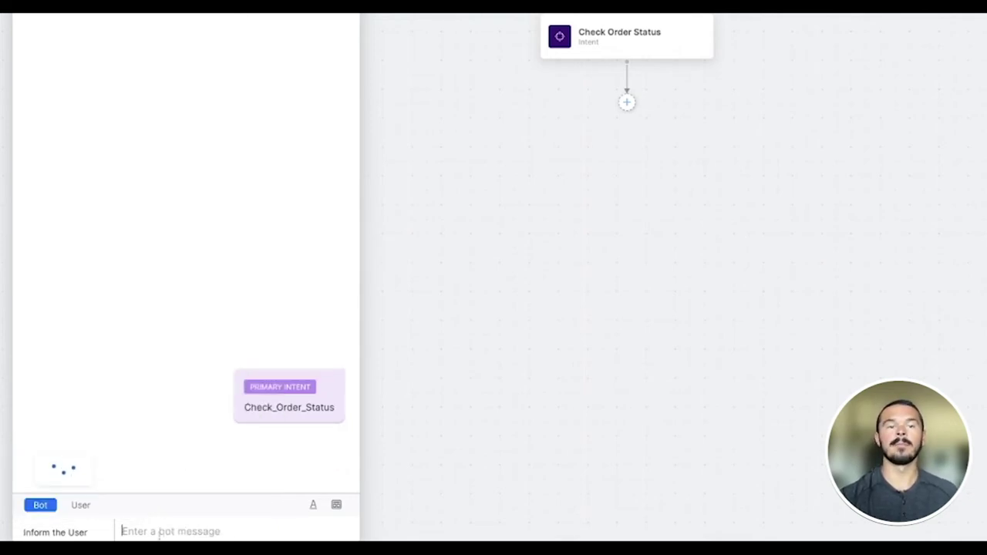
{"action": "type", "text": "Sure, I can help you check y"}
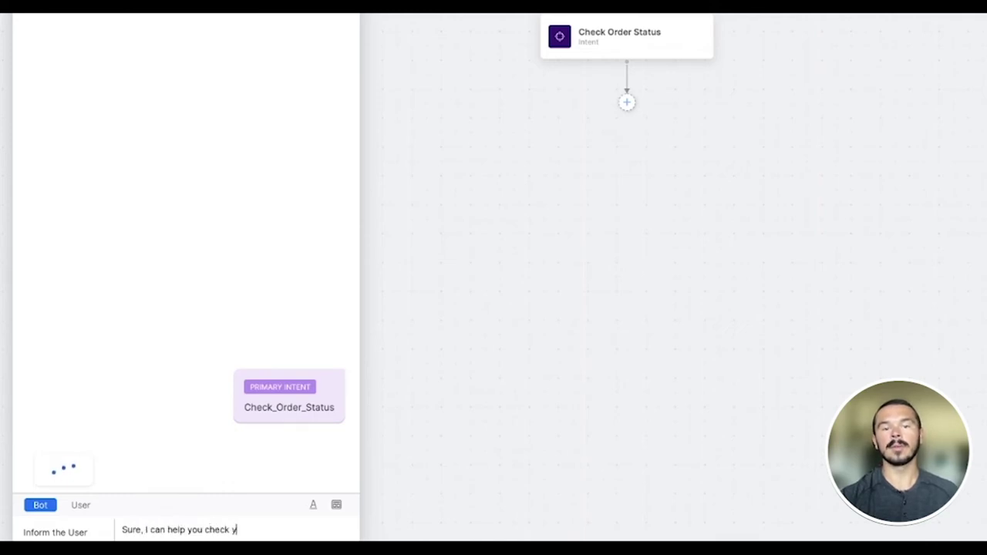
{"action": "type", "text": "our order status."}
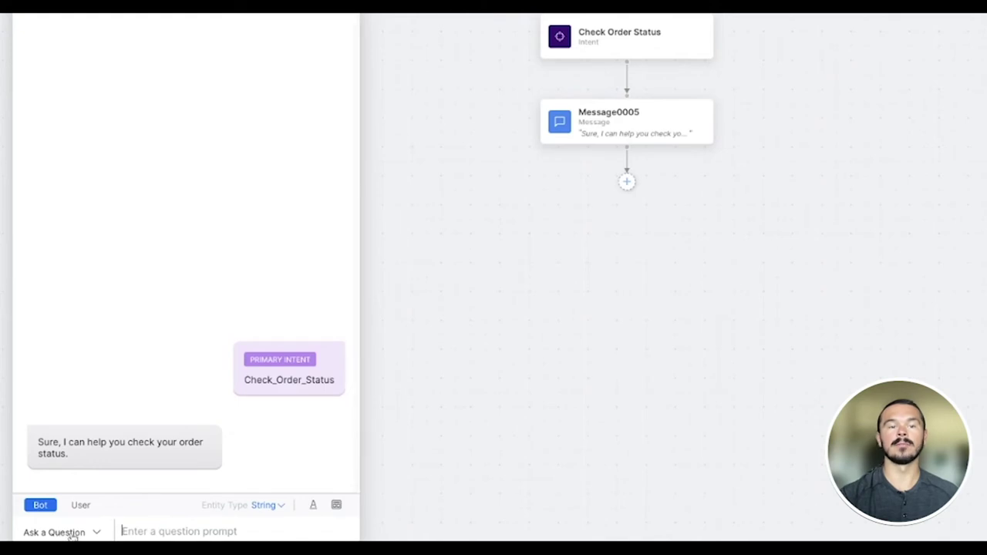
{"action": "left_click", "coordinate": [74, 534]}
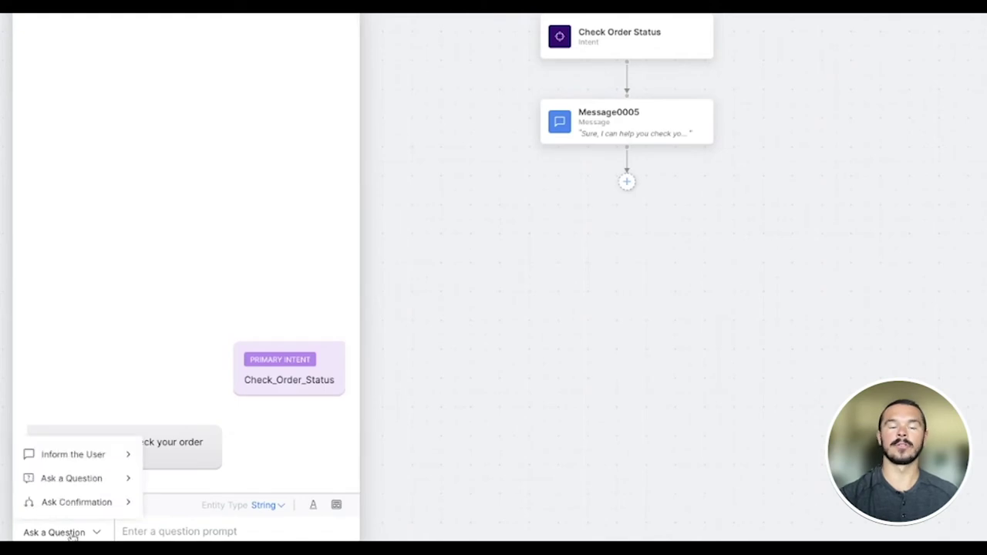
Ask 'Please enter your order ID' as a question expecting a Number entity
{"action": "left_click", "coordinate": [165, 531]}
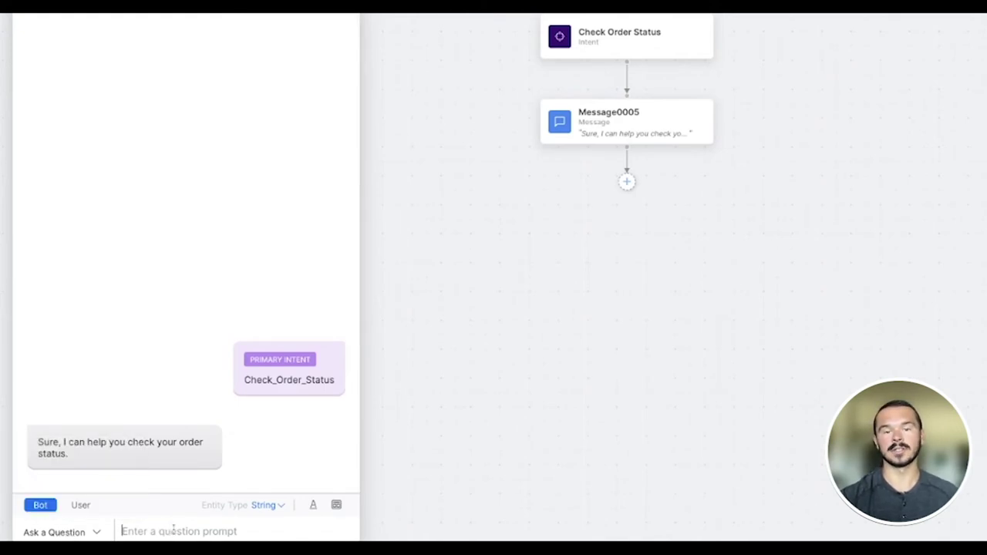
{"action": "type", "text": "Please"}
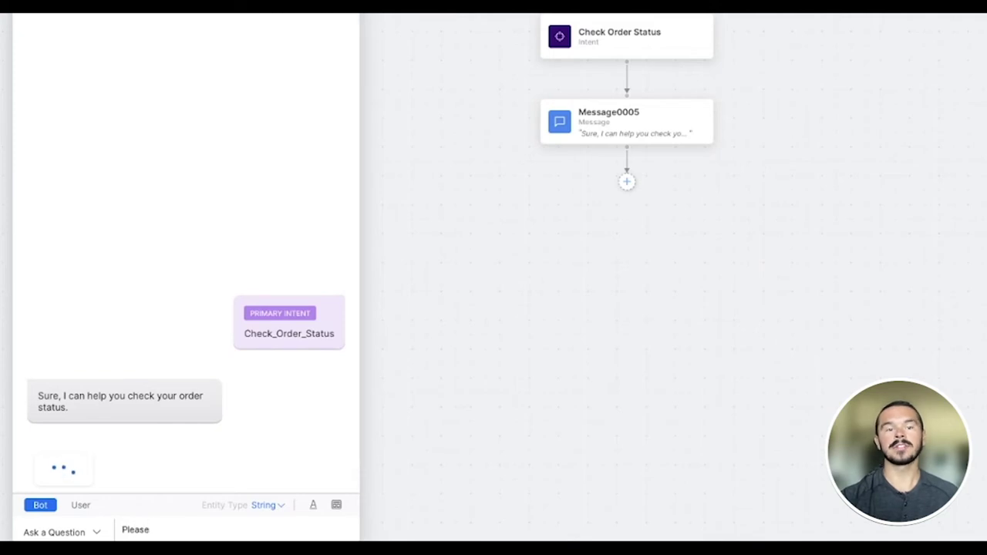
{"action": "type", "text": " enter your ord"}
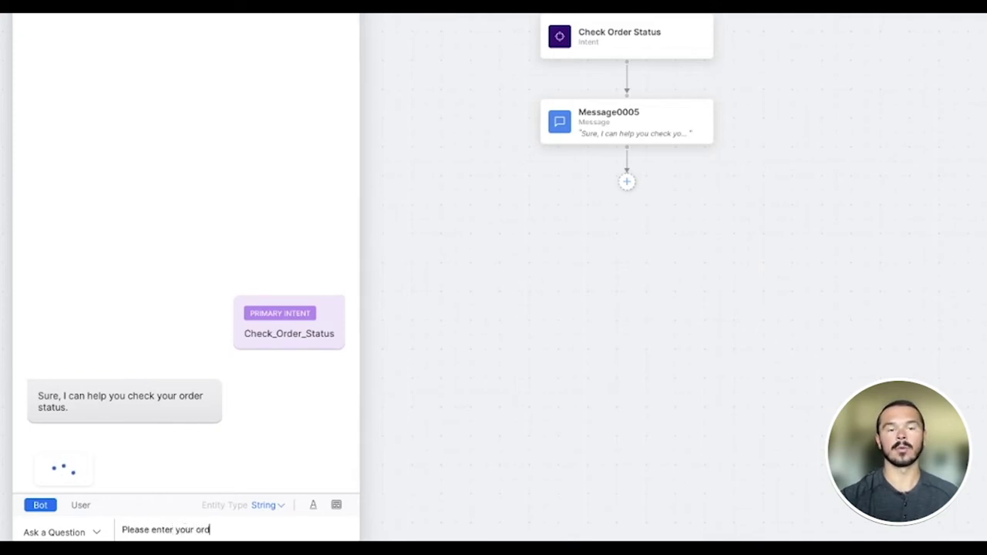
{"action": "type", "text": "er ID"}
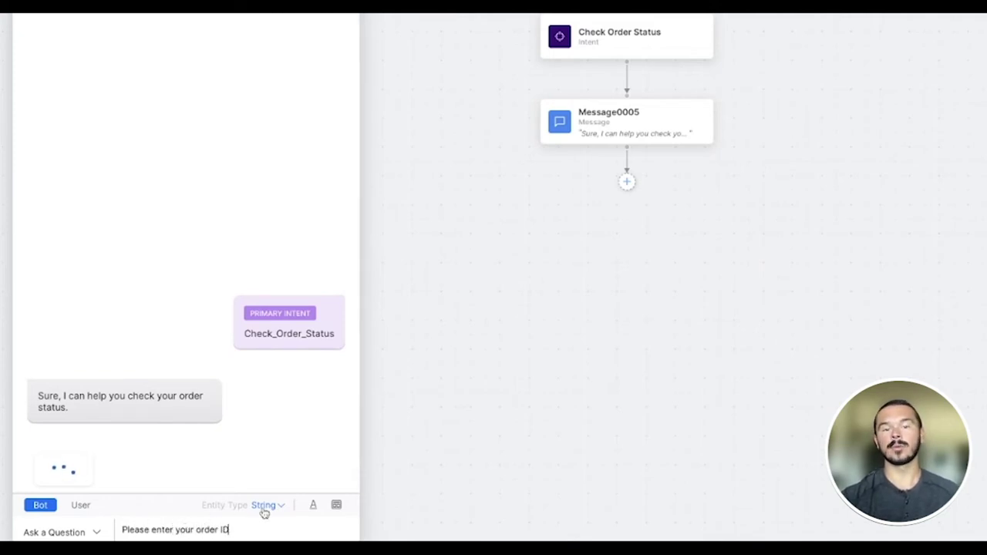
{"action": "left_click", "coordinate": [263, 504]}
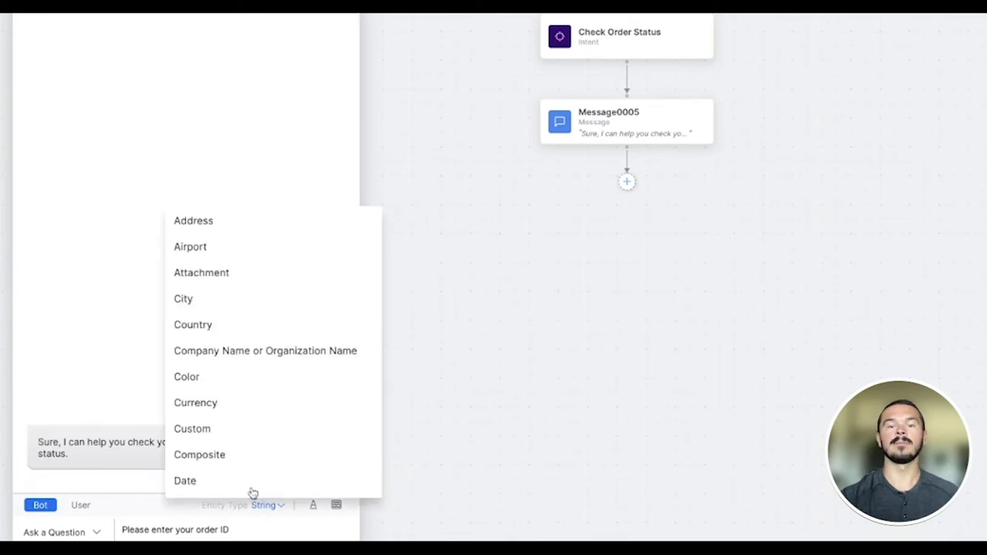
{"action": "scroll", "coordinate": [226, 342], "scroll_direction": "down", "scroll_amount": 1}
{"action": "scroll", "coordinate": [226, 342], "scroll_direction": "down", "scroll_amount": 5}
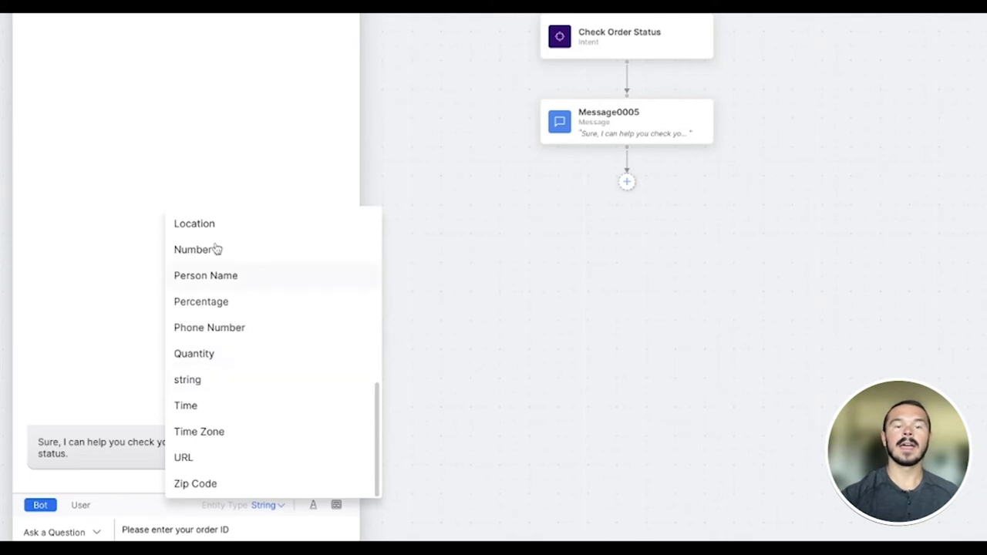
{"action": "left_click", "coordinate": [215, 250]}
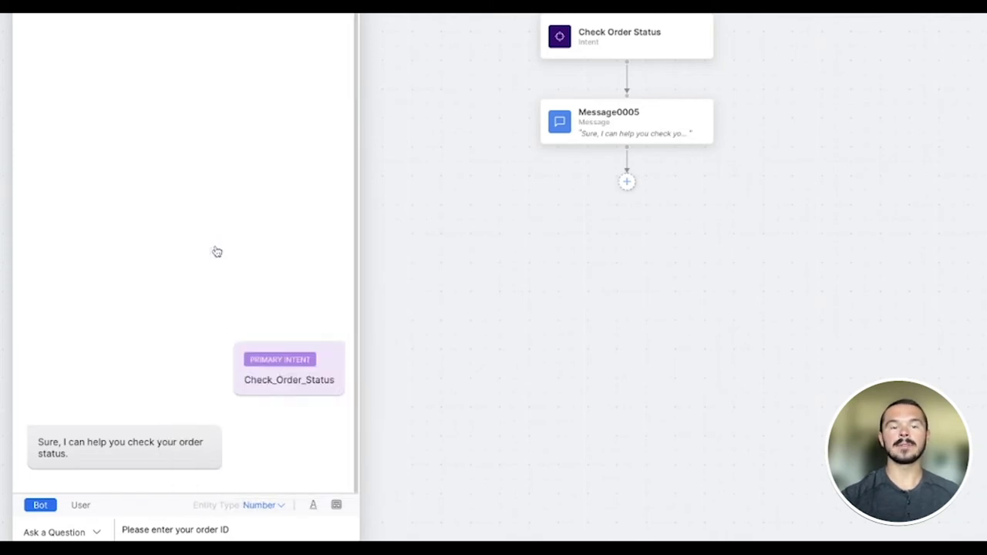
{"action": "left_click", "coordinate": [279, 529]}
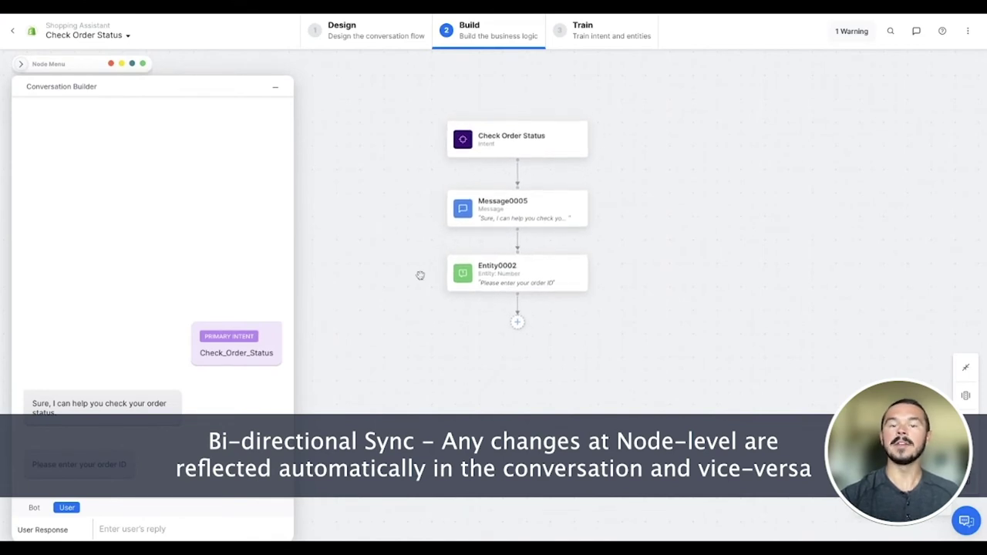
{"action": "left_click", "coordinate": [505, 284]}
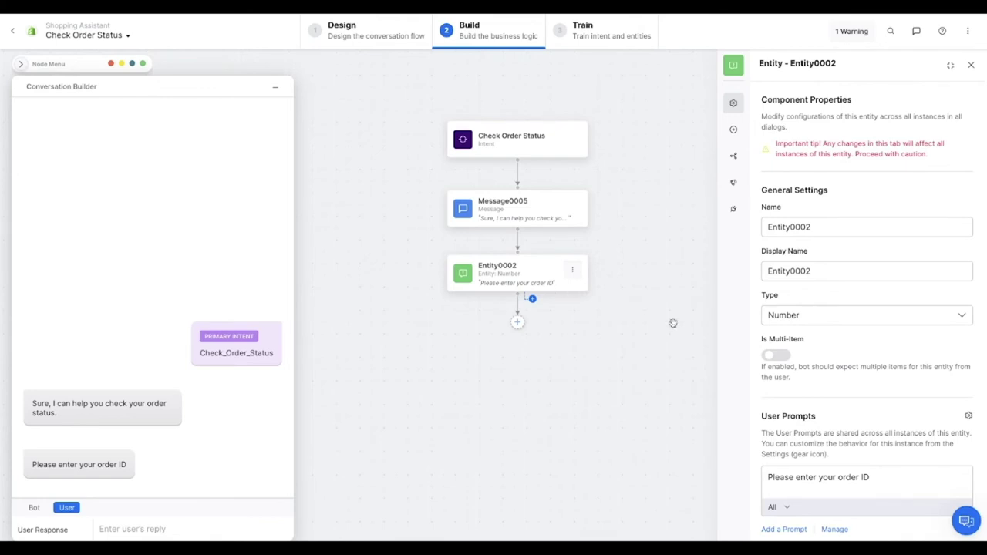
Reword the Entity0002 prompt to 'Please enter your 4 digit order ID'
{"action": "left_click", "coordinate": [838, 477]}
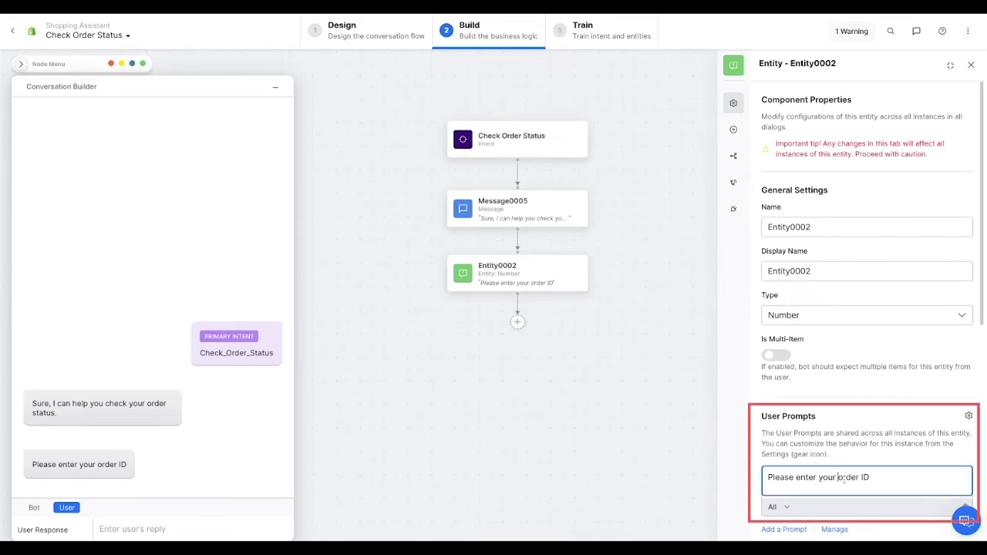
{"action": "type", "text": "4 digit"}
{"action": "left_click", "coordinate": [833, 421]}
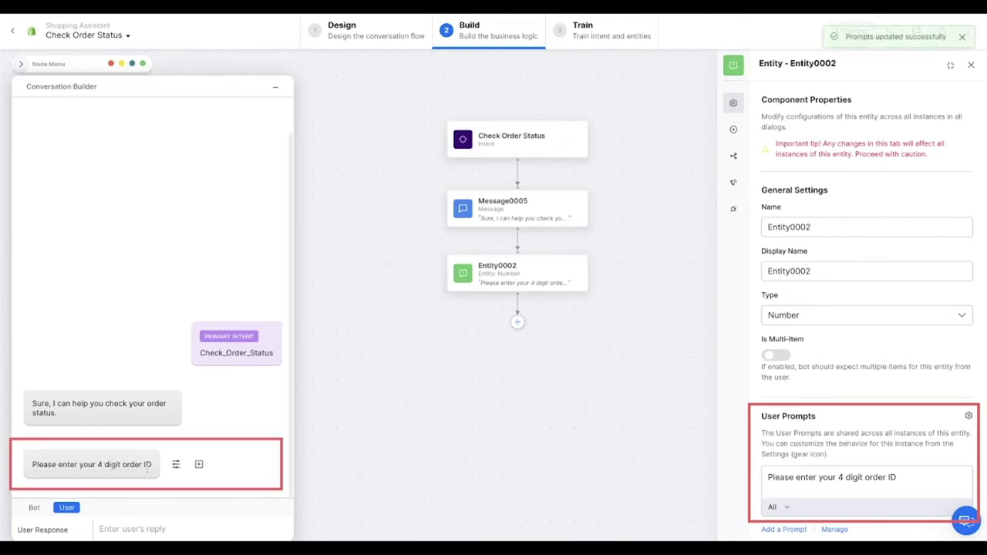
{"action": "key", "text": "shift+Left"}
{"action": "key", "text": "shift+Left"}
{"action": "key", "text": "shift+Left"}
{"action": "key", "text": "shift+Left"}
{"action": "key", "text": "shift+Left"}
{"action": "key", "text": "shift+Left"}
{"action": "key", "text": "shift+Left"}
{"action": "key", "text": "shift+Left"}
{"action": "key", "text": "shift+Left"}
{"action": "key", "text": "shift+Left"}
{"action": "key", "text": "shift+Left"}
{"action": "key", "text": "shift+Left"}
{"action": "key", "text": "shift+Left"}
{"action": "key", "text": "shift+Left"}
{"action": "key", "text": "shift+Left"}
{"action": "key", "text": "shift+Left"}
{"action": "key", "text": "shift+Left"}
{"action": "key", "text": "shift+Left"}
{"action": "key", "text": "shift+Left"}
{"action": "key", "text": "shift+Left"}
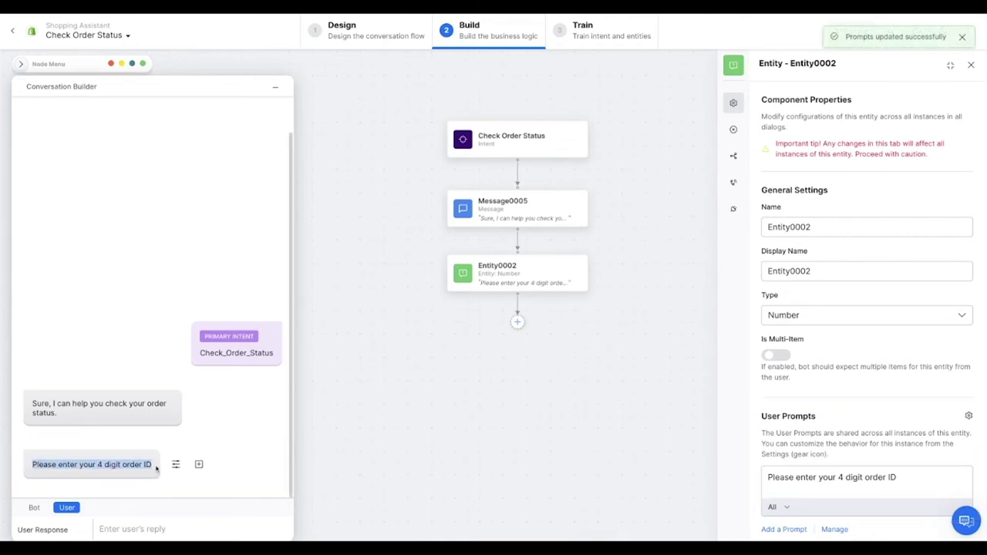
Add the sample user reply '0000' to the 4 digit order ID prompt
{"action": "left_click", "coordinate": [263, 459]}
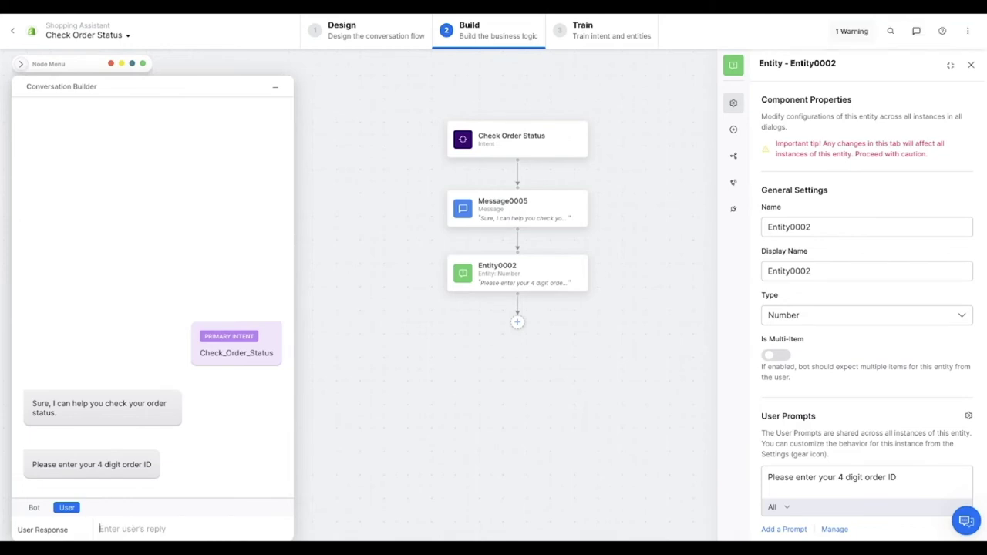
{"action": "type", "text": "0000"}
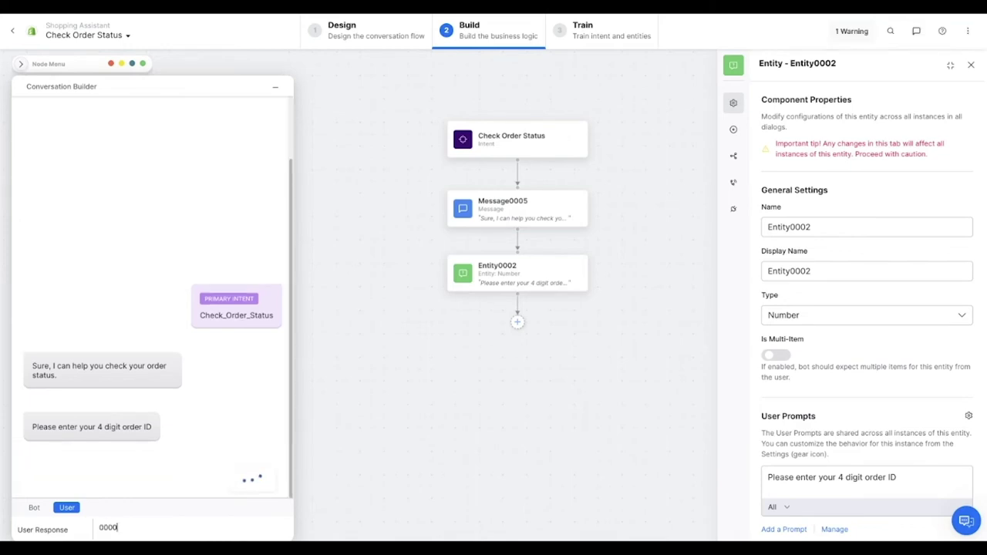
{"action": "key", "text": "Return"}
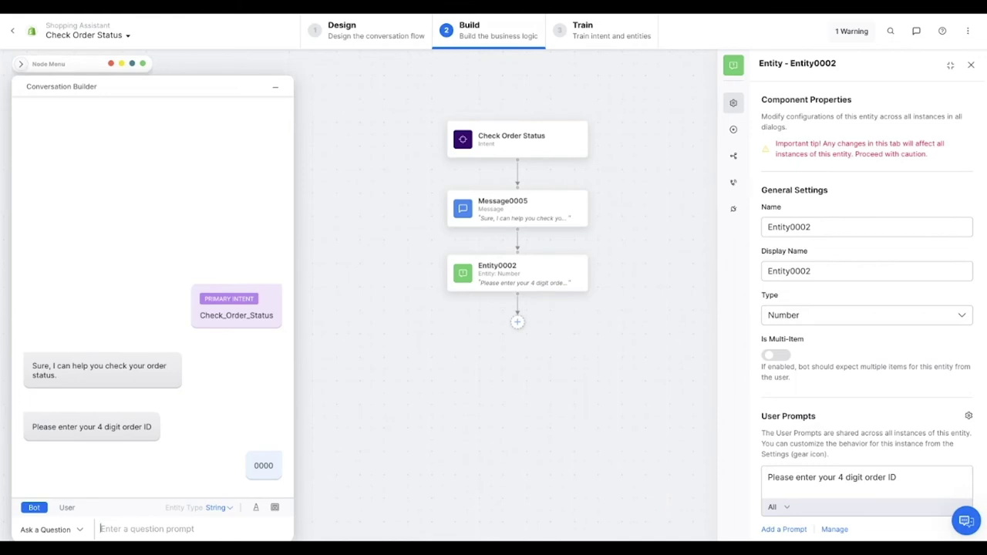
{"action": "left_click", "coordinate": [137, 494]}
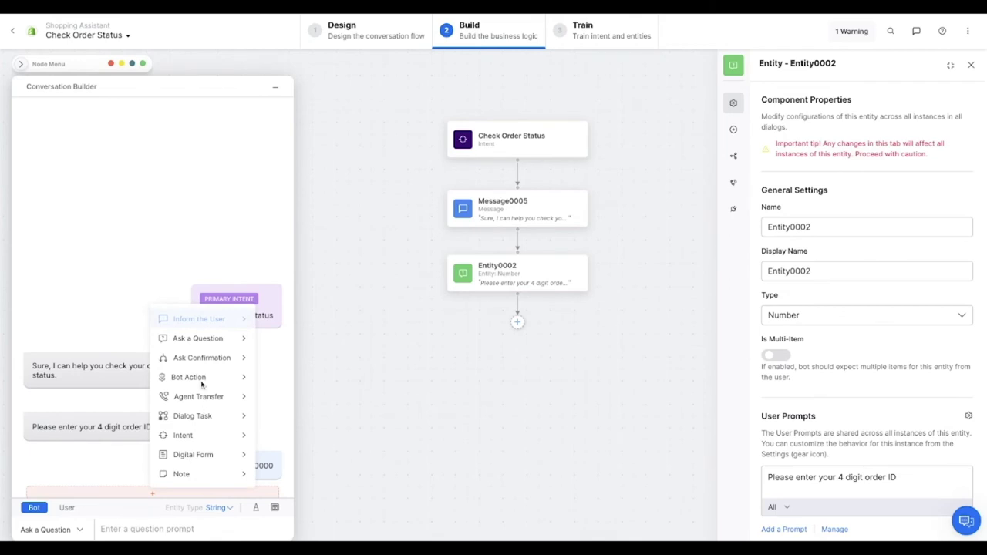
Add a New Bot Action described as 'get Order Details'
{"action": "mouse_move", "coordinate": [202, 379]}
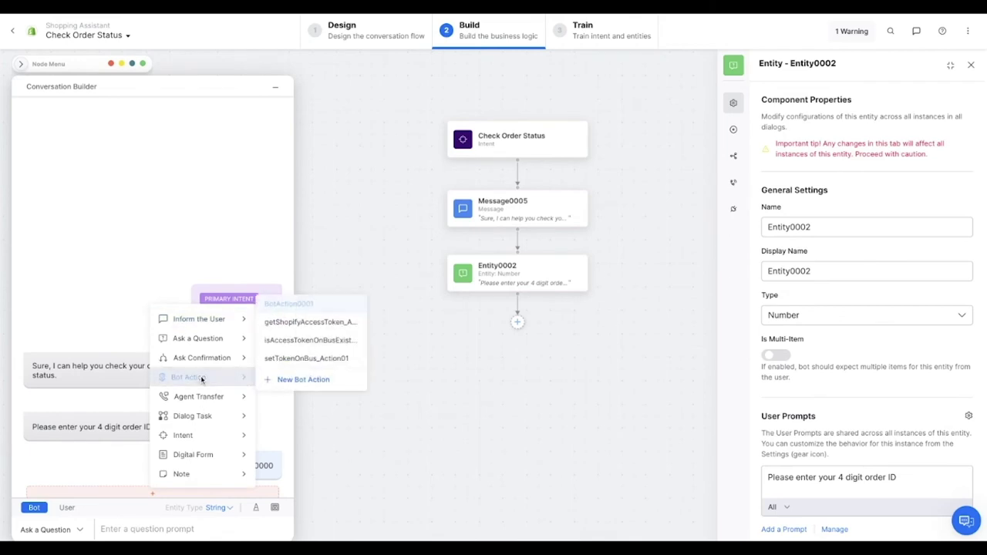
{"action": "left_click", "coordinate": [303, 379]}
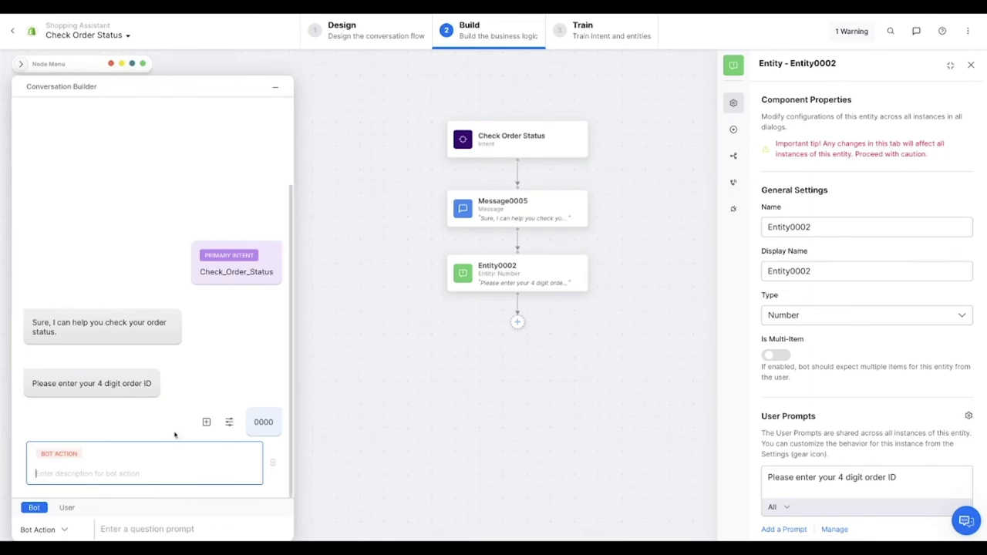
{"action": "type", "text": "get"}
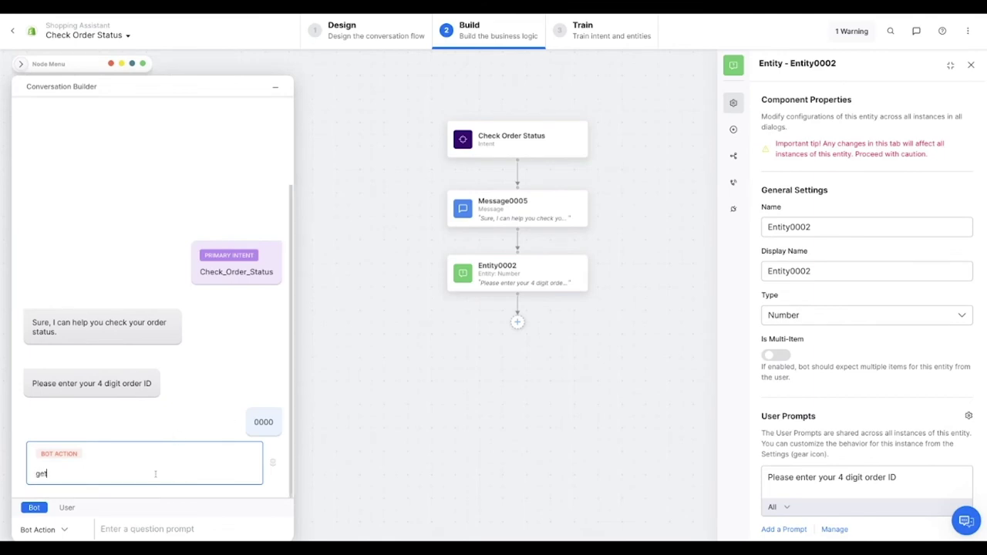
{"action": "type", "text": " Order Details"}
{"action": "key", "text": "Return"}
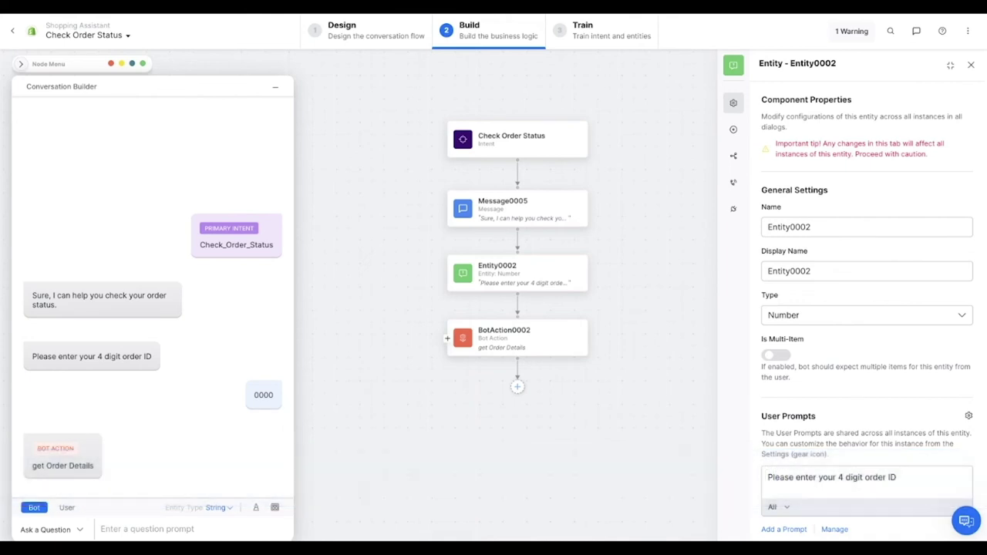
{"action": "left_click", "coordinate": [101, 529]}
Add the message 'Im sorry there was an error. Please try again later.' with an alternative path
{"action": "left_click", "coordinate": [79, 530]}
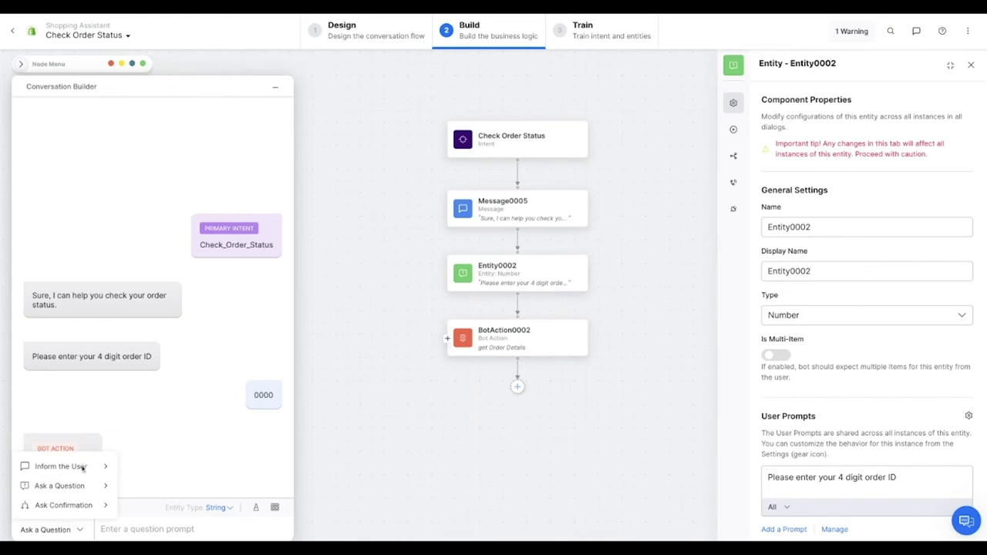
{"action": "mouse_move", "coordinate": [82, 466]}
{"action": "left_click", "coordinate": [159, 468]}
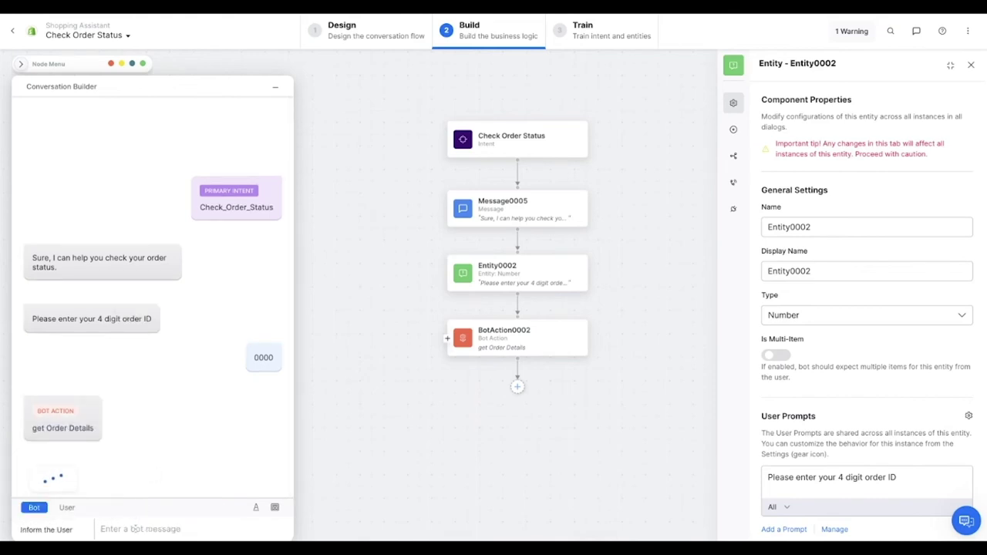
{"action": "type", "text": "Im sorry there was an error. P"}
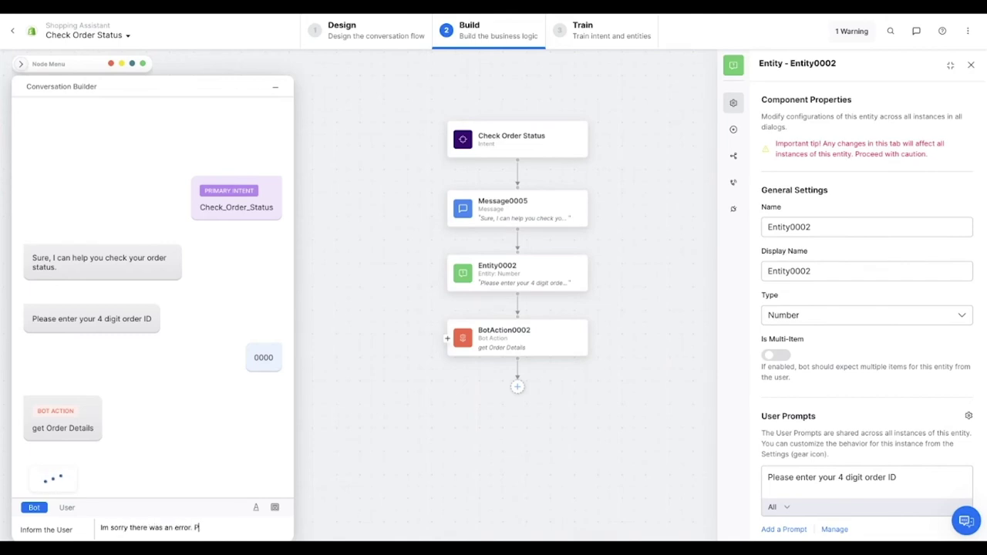
{"action": "type", "text": "lease try again later."}
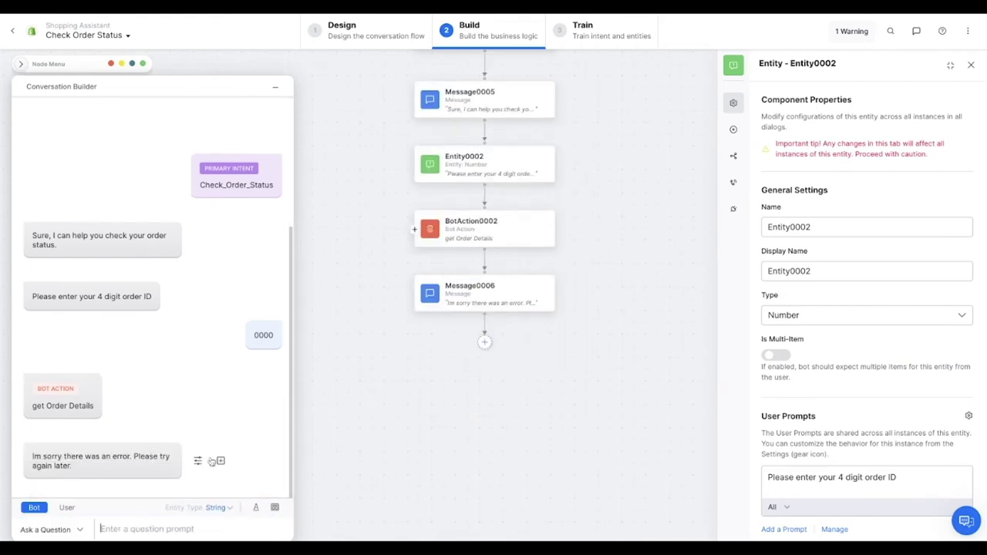
{"action": "left_click", "coordinate": [220, 461]}
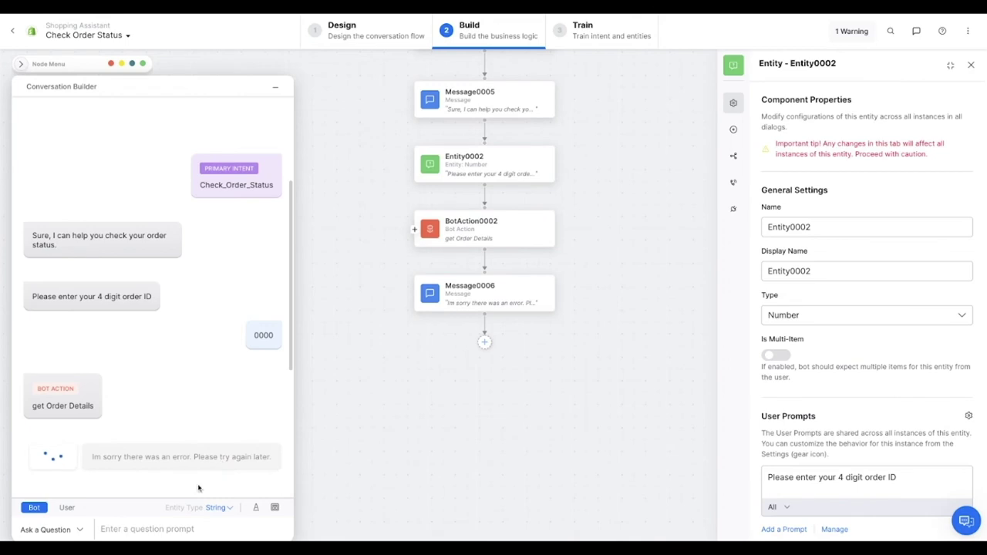
Add an alternative message: 'Sorry, the order ID was not found. Please check your 4 digit order ID'
{"action": "left_click", "coordinate": [74, 529]}
{"action": "mouse_move", "coordinate": [61, 467]}
{"action": "left_click", "coordinate": [144, 470]}
{"action": "type", "text": "Sorry"}
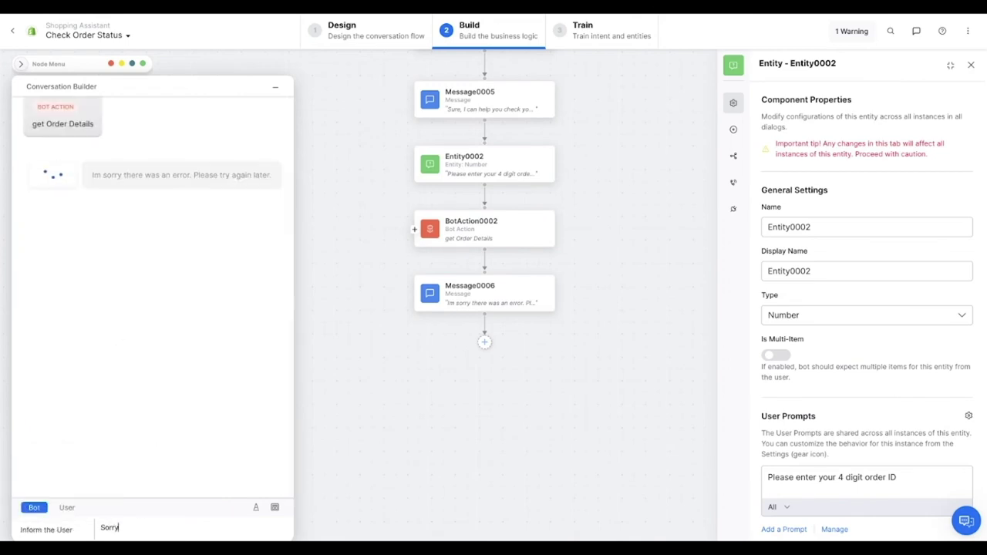
{"action": "type", "text": ", the order ID was not found. Please check your 4 digit order ID"}
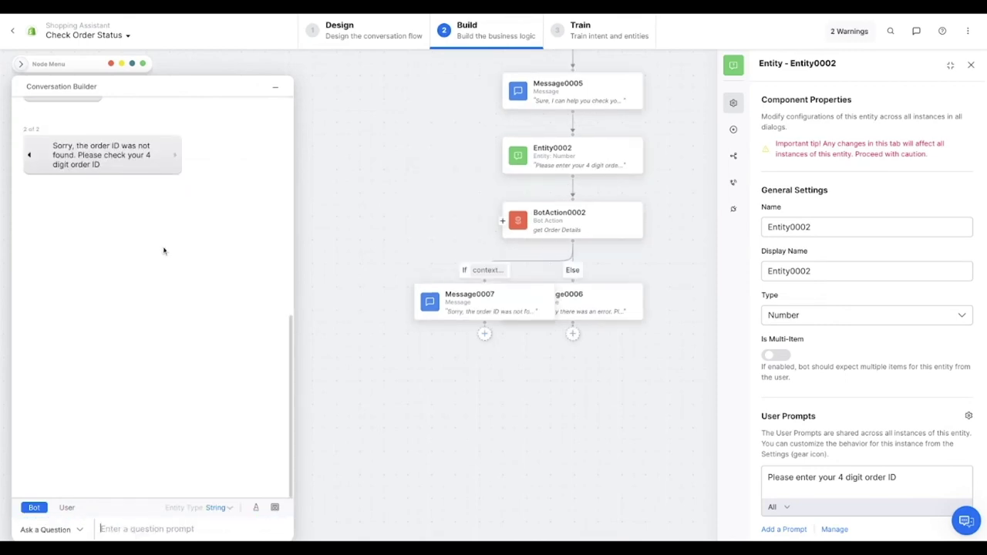
Add a third path message: 'Your order number *0000* is confirmed and is currently under processing.'
{"action": "left_click", "coordinate": [31, 158]}
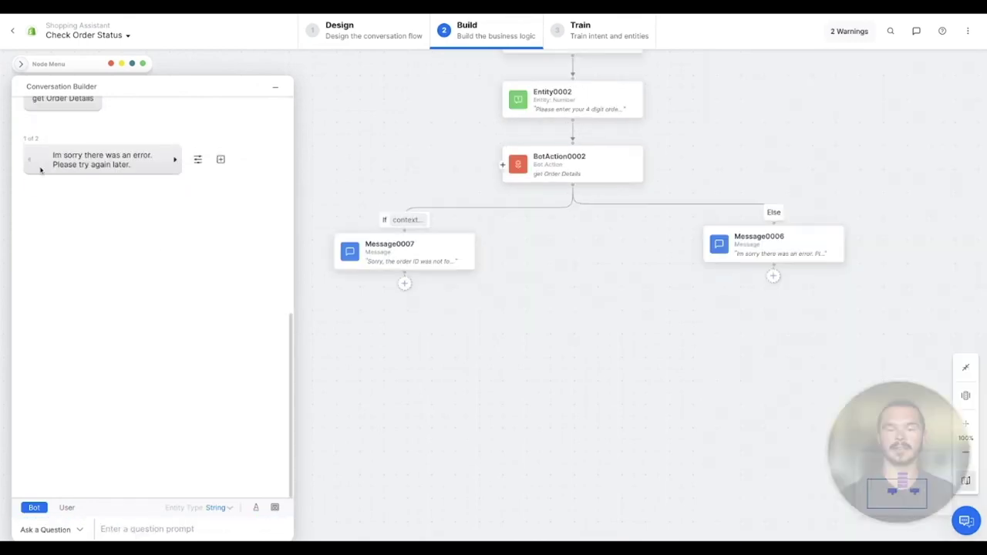
{"action": "left_click", "coordinate": [220, 159]}
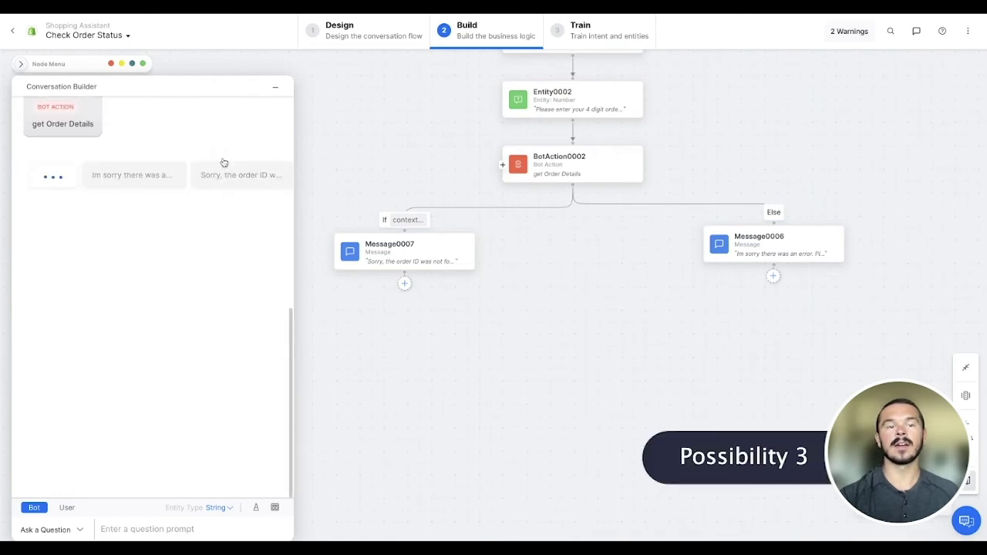
{"action": "left_click", "coordinate": [68, 530]}
{"action": "mouse_move", "coordinate": [68, 468]}
{"action": "left_click", "coordinate": [158, 468]}
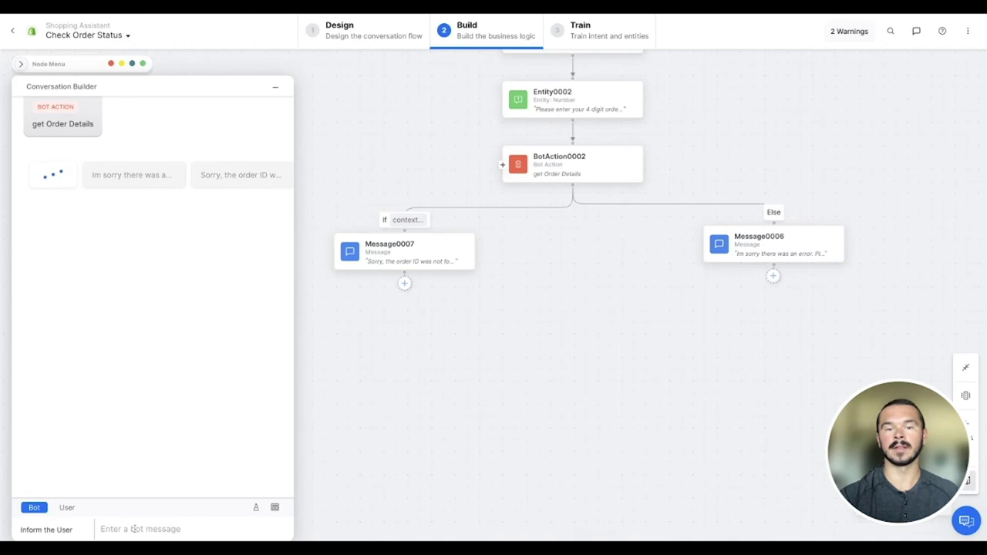
{"action": "type", "text": "Your order"}
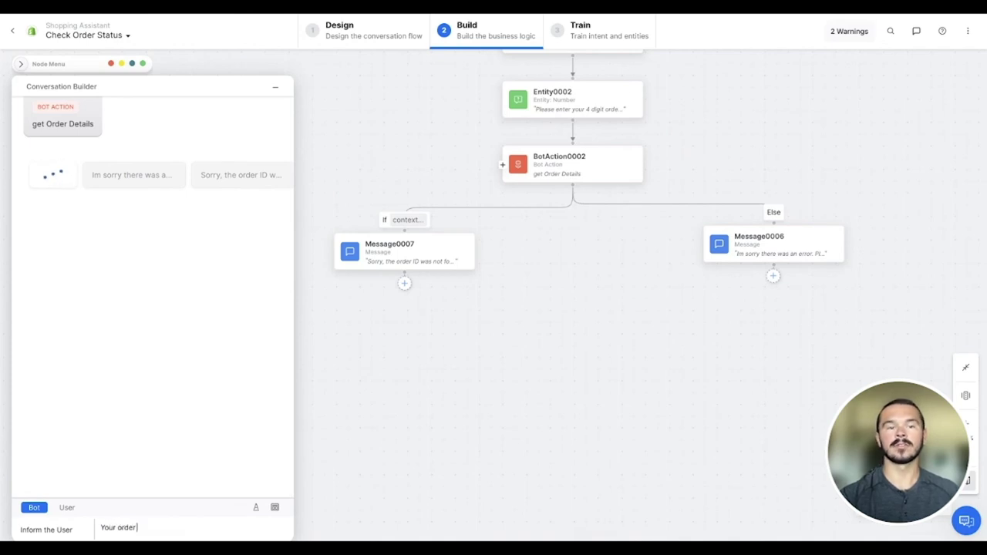
{"action": "type", "text": " number *0000*"}
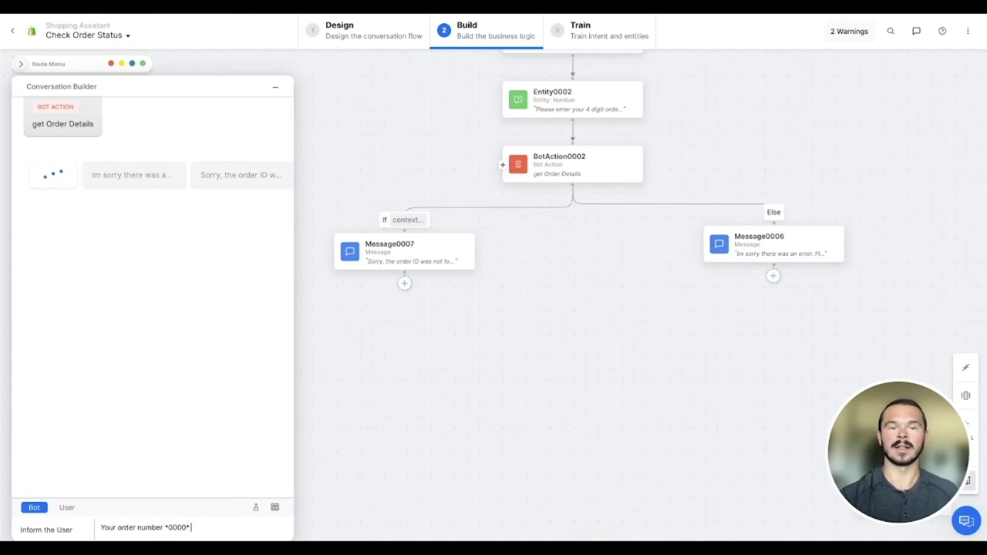
{"action": "type", "text": " is confirmed and is curren"}
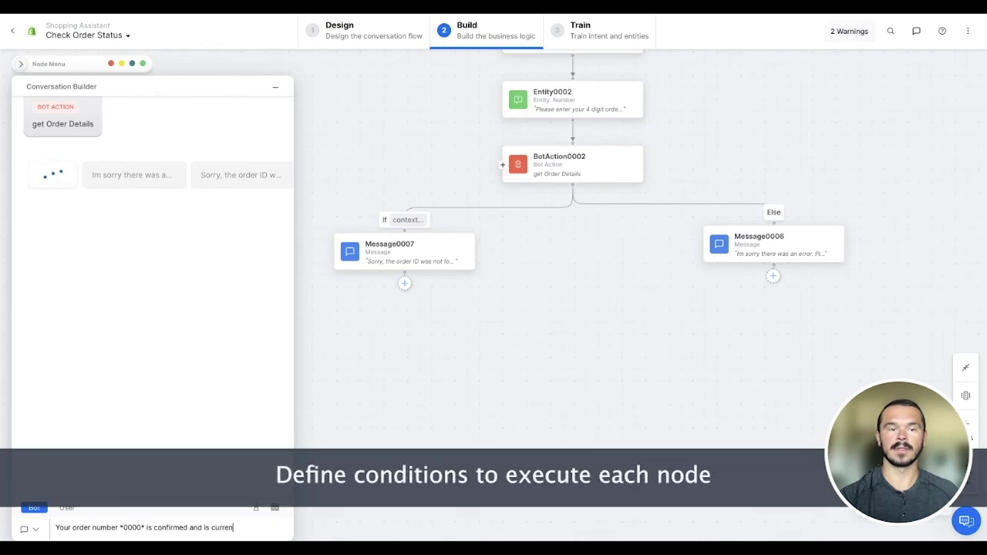
{"action": "type", "text": "tly under processing."}
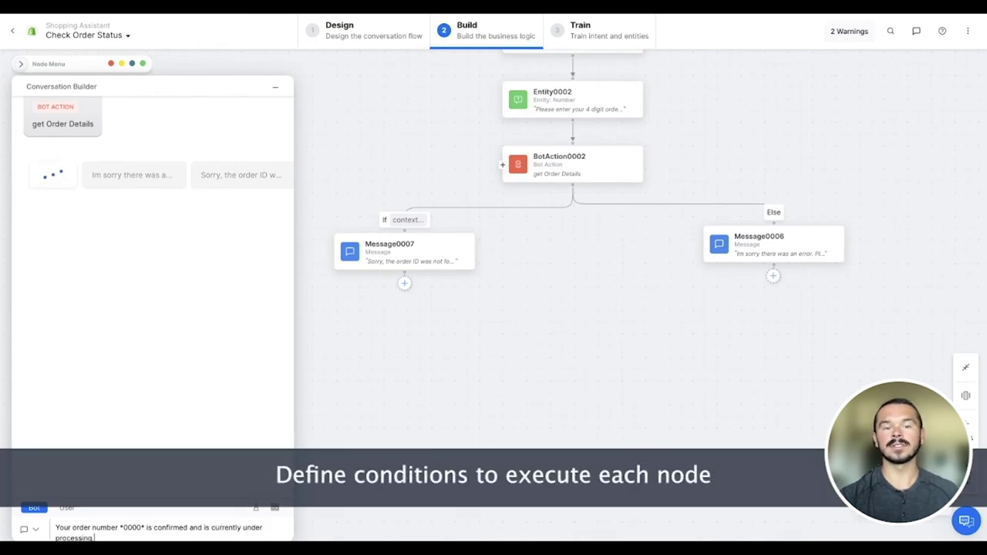
{"action": "key", "text": "Return"}
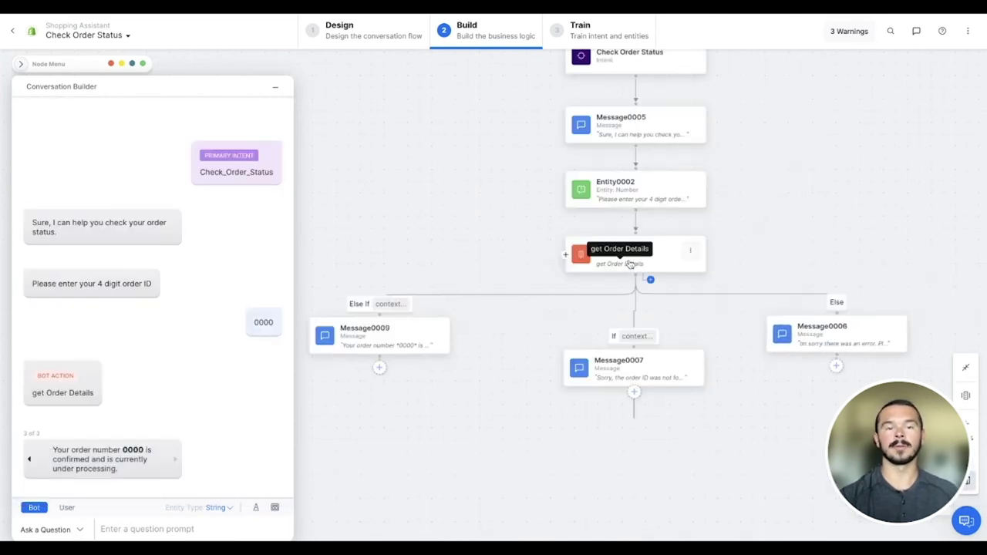
Review BotAction0002's Connections rules routing to Message0007, Message0009 and Message0006
{"action": "left_click", "coordinate": [630, 266]}
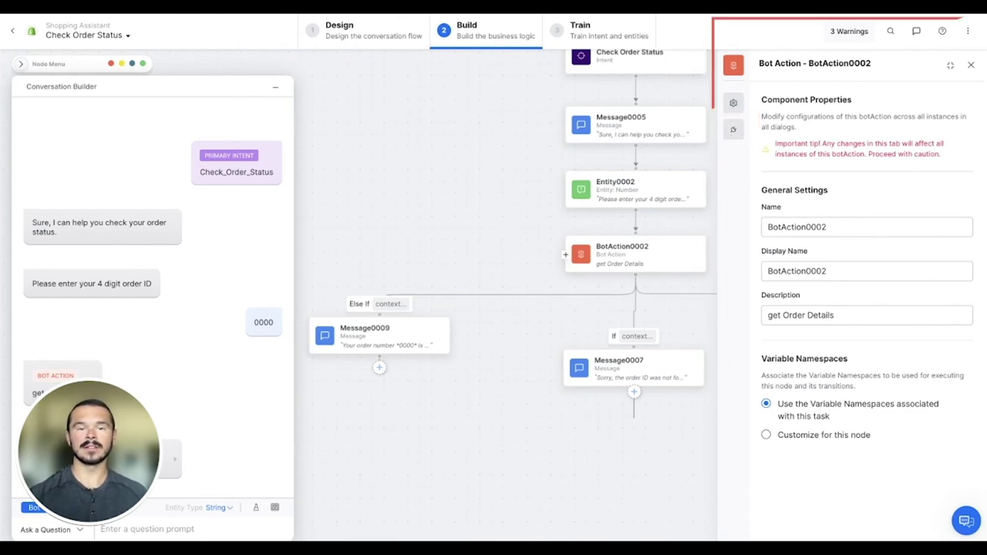
{"action": "left_click", "coordinate": [733, 131]}
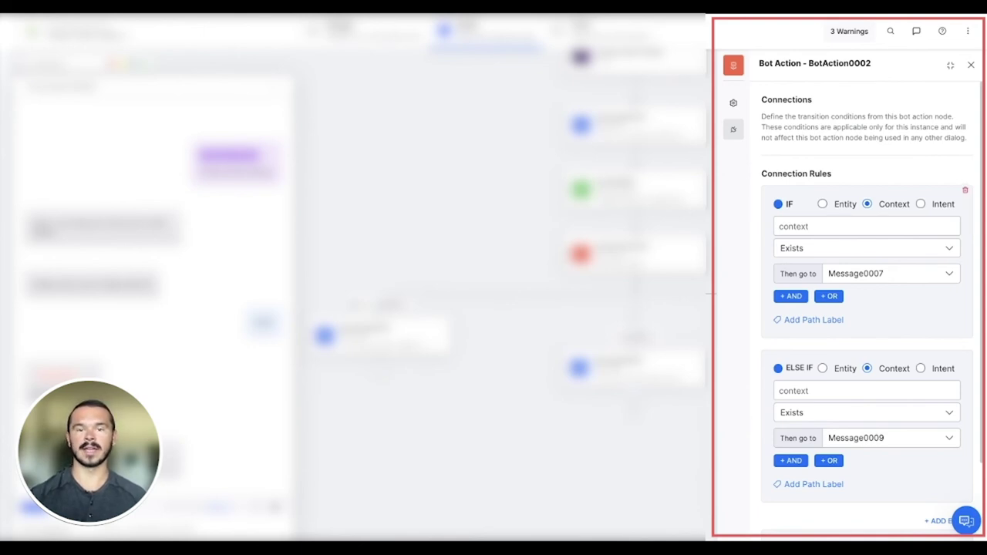
{"action": "scroll", "coordinate": [851, 344], "scroll_direction": "down", "scroll_amount": 1}
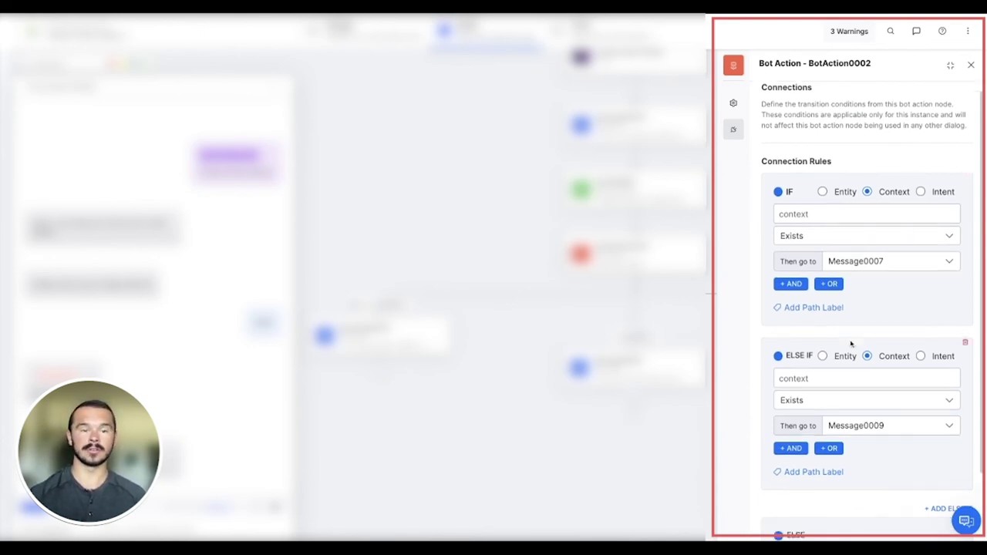
{"action": "scroll", "coordinate": [851, 343], "scroll_direction": "down", "scroll_amount": 3}
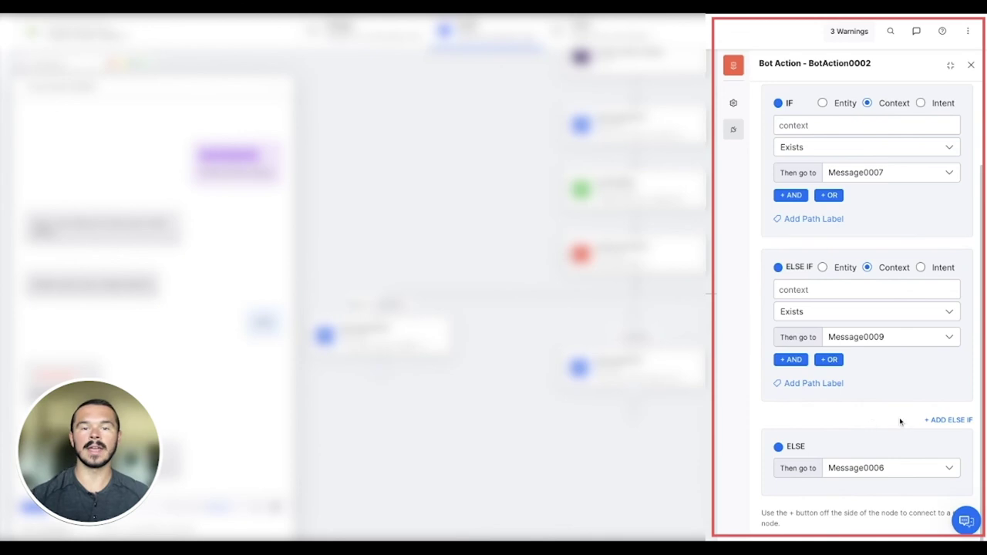
{"action": "scroll", "coordinate": [864, 398], "scroll_direction": "up", "scroll_amount": 3}
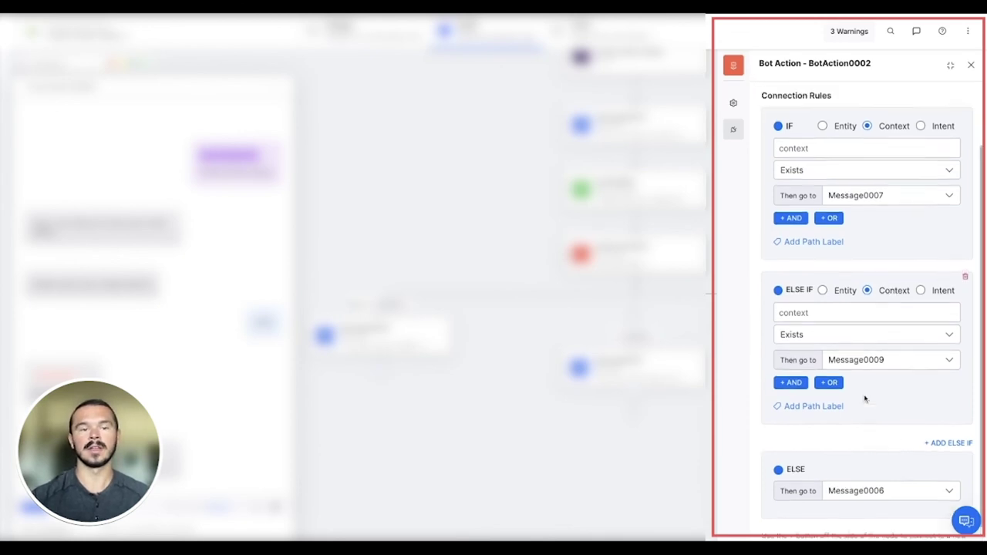
Make the IF condition context.APIerror Equals To true so it routes to Message0007
{"action": "left_click", "coordinate": [822, 224]}
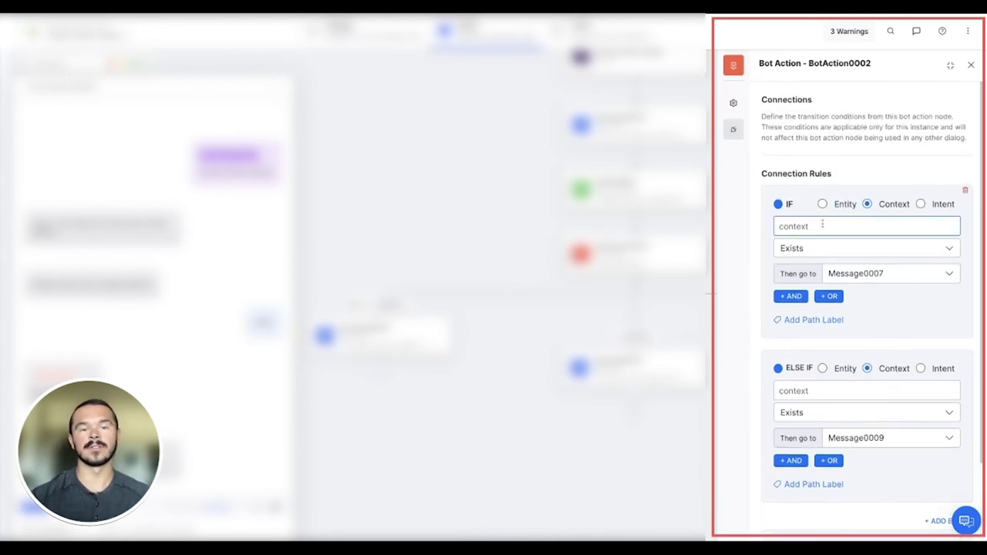
{"action": "type", "text": "context."}
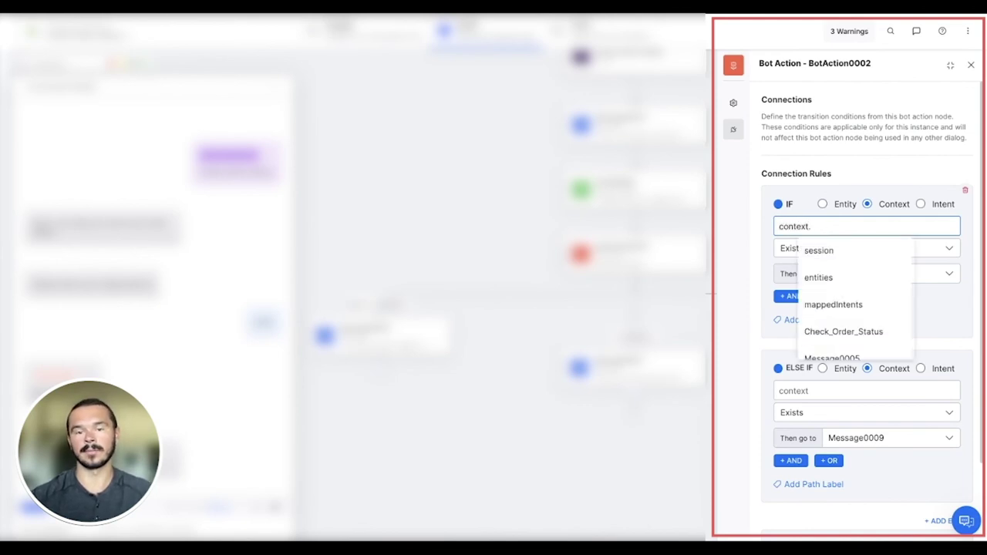
{"action": "type", "text": "API"}
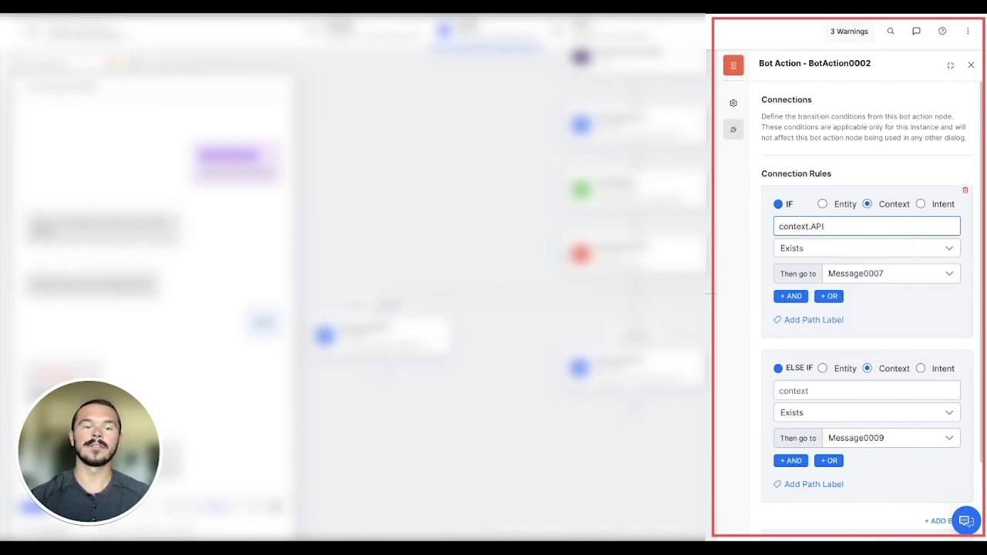
{"action": "type", "text": "error"}
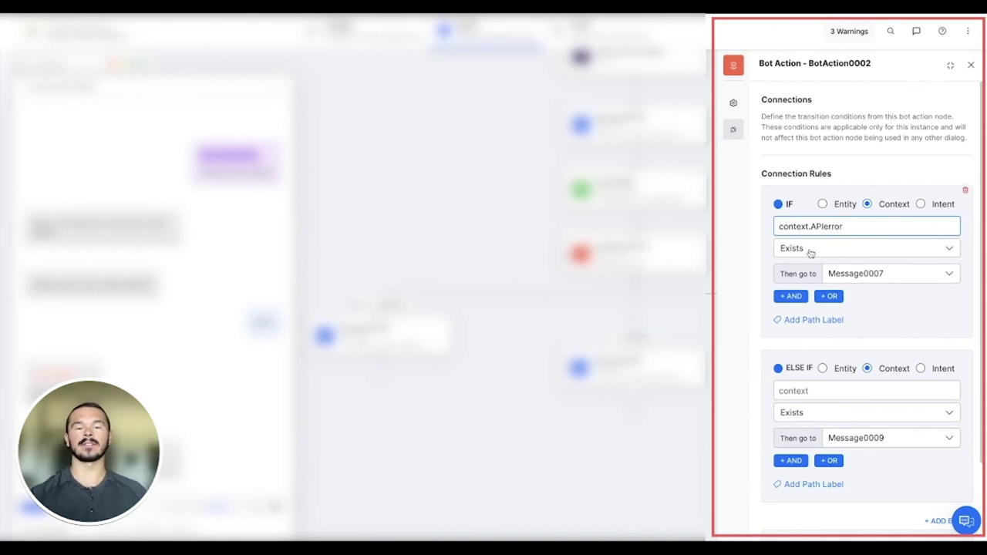
{"action": "left_click", "coordinate": [811, 251]}
{"action": "left_click", "coordinate": [806, 312]}
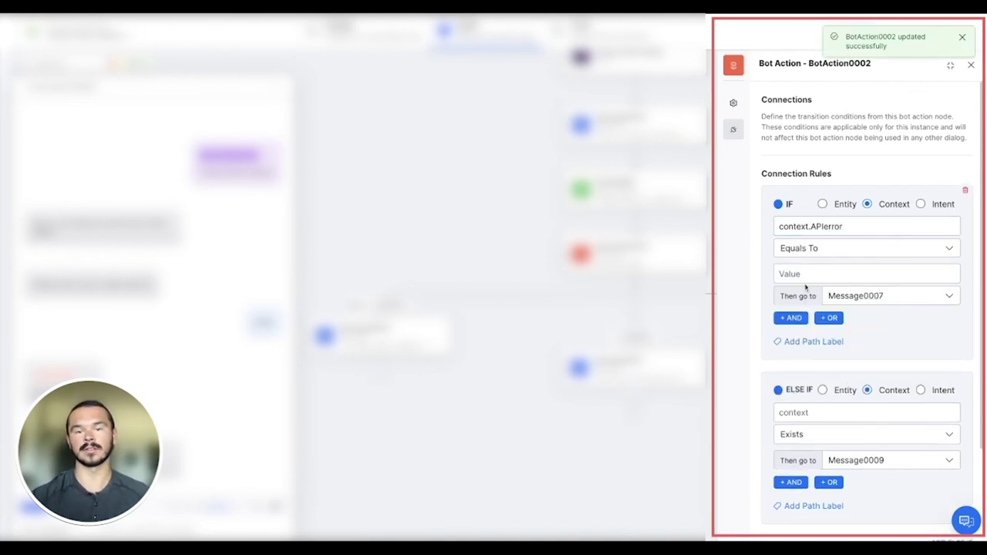
{"action": "left_click", "coordinate": [802, 273]}
{"action": "type", "text": "true"}
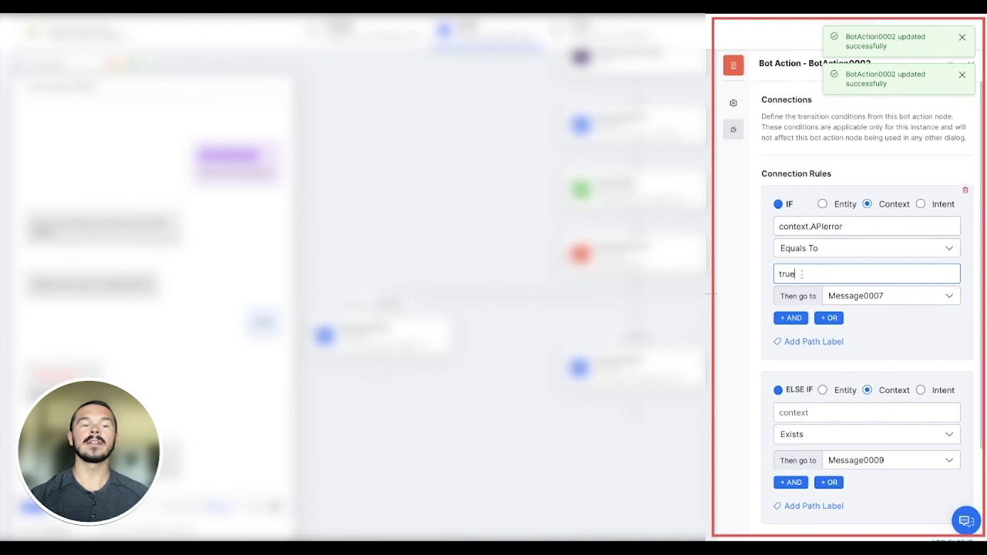
{"action": "key", "text": "Return"}
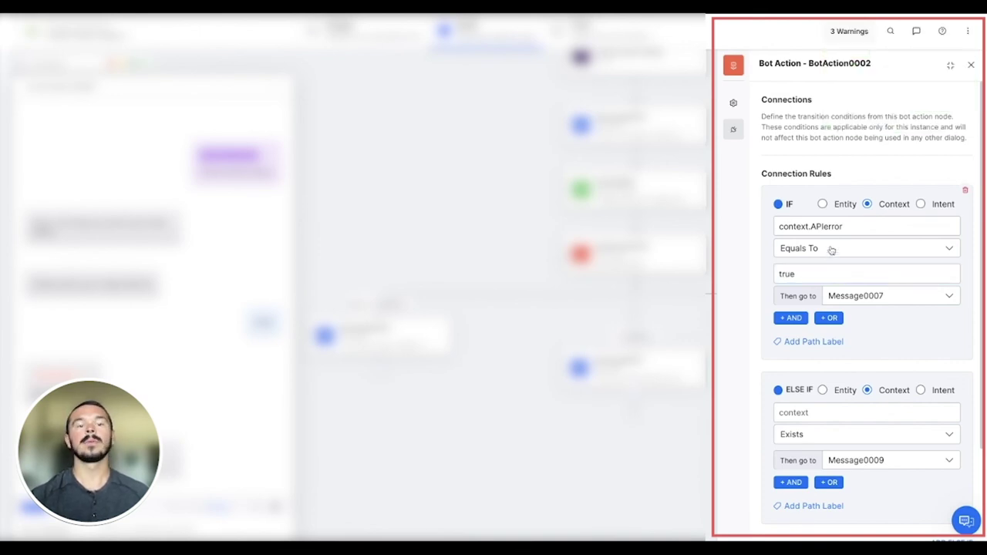
{"action": "left_click", "coordinate": [851, 227]}
{"action": "key", "text": "ctrl+a"}
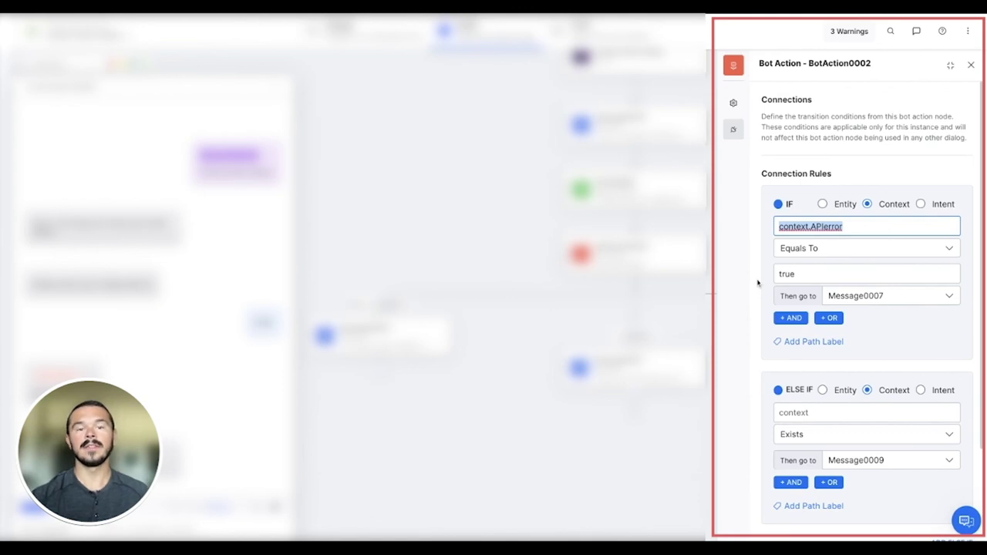
{"action": "left_click", "coordinate": [871, 356]}
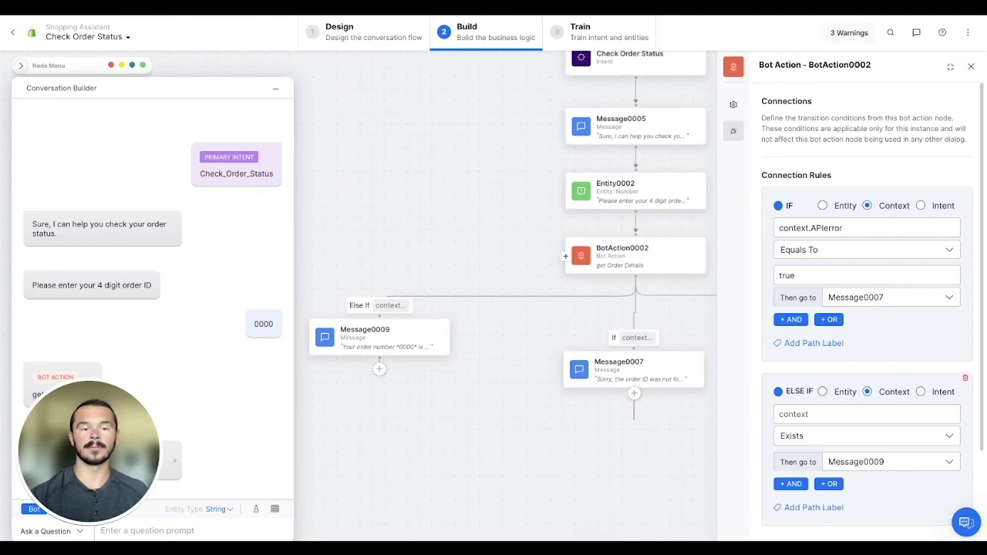
{"action": "left_click", "coordinate": [779, 414]}
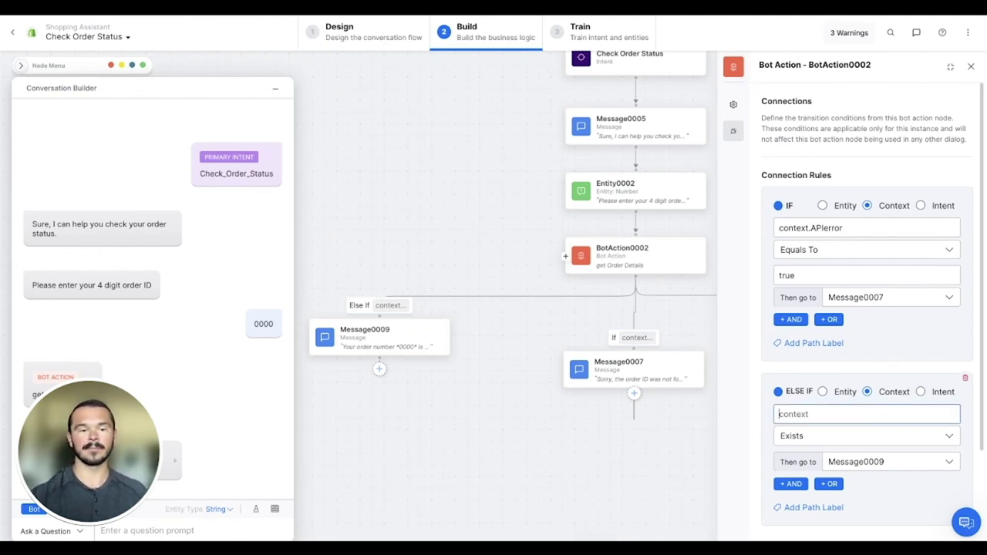